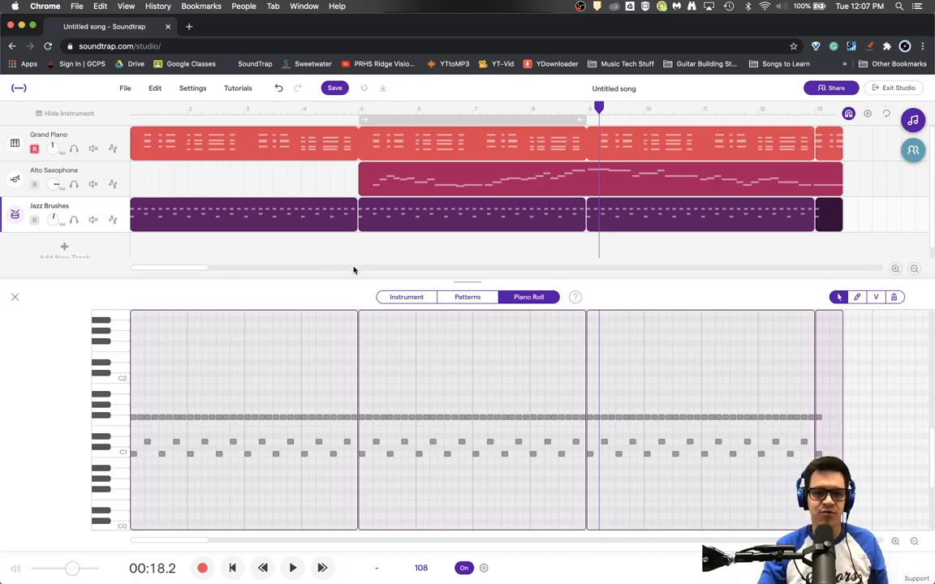
Open the first Jazz Brushes region's beat pattern at measure 4 and add three drum rows below Hihat (Closed)
left_click(321, 223)
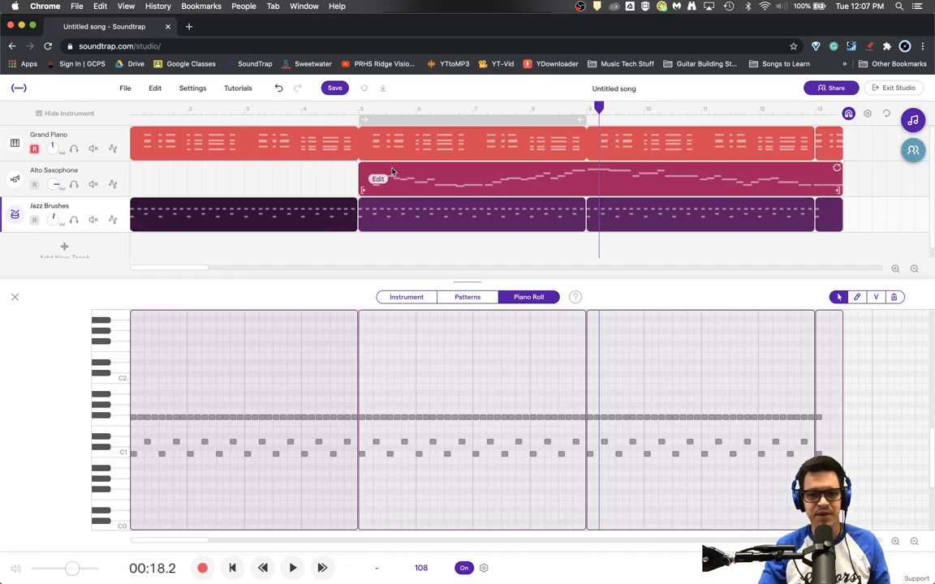
left_click(323, 218)
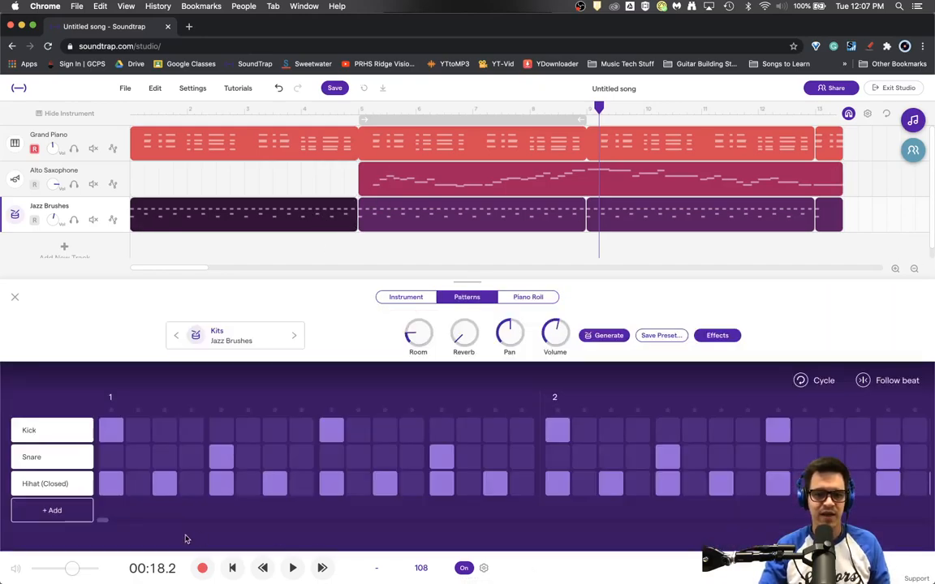
scroll(110, 523, "right", 10)
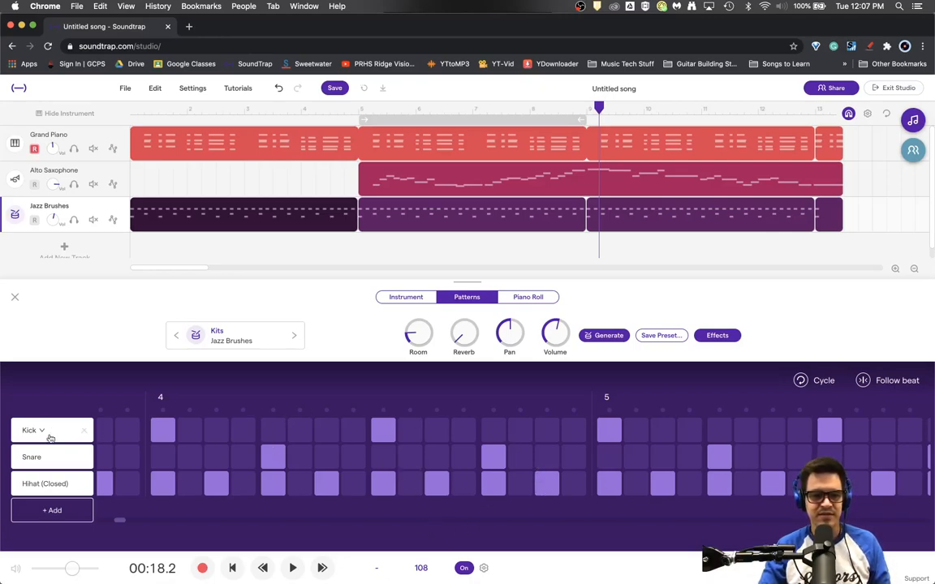
left_click(54, 510)
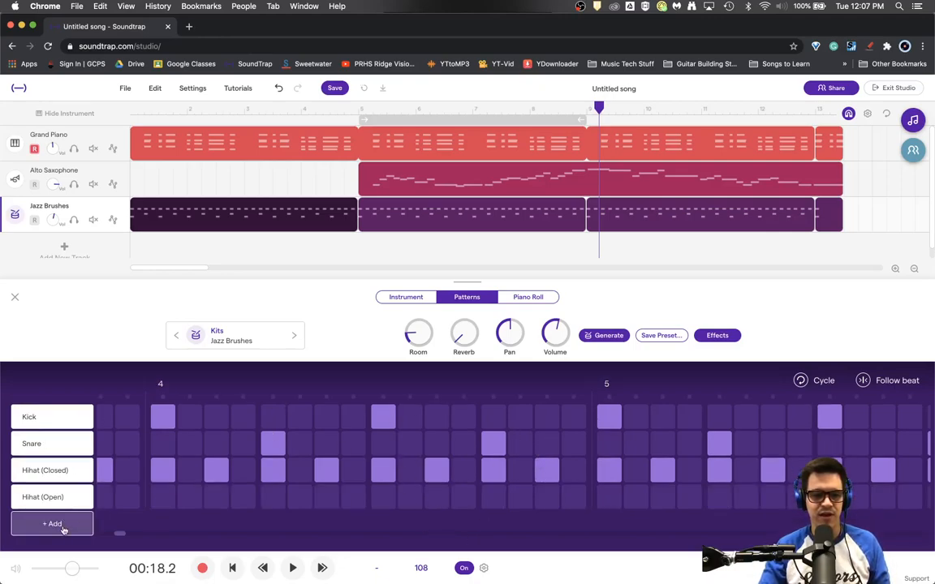
left_click(55, 522)
left_click(61, 545)
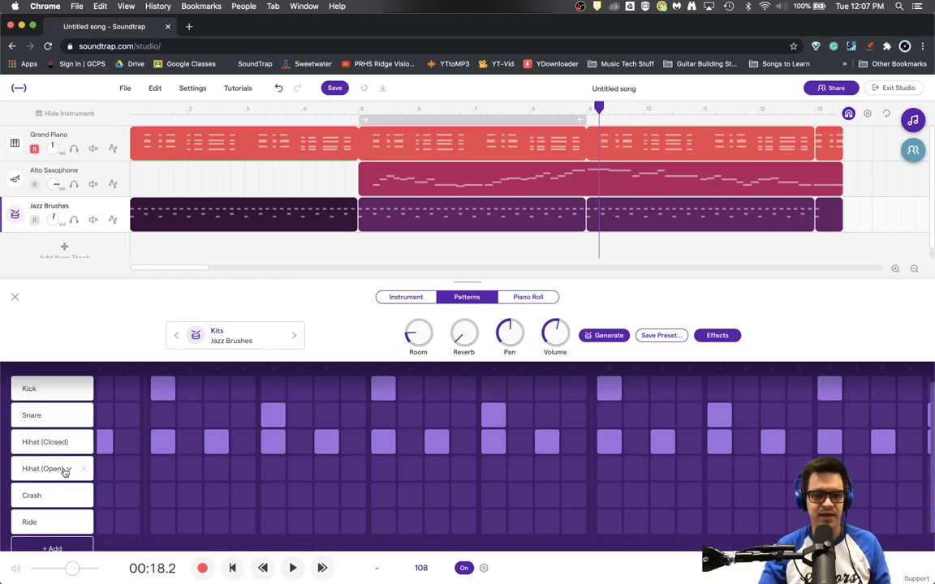
Change the three added drum rows to High Tom, Mid Tom and Low Tom, in that order
left_click(68, 469)
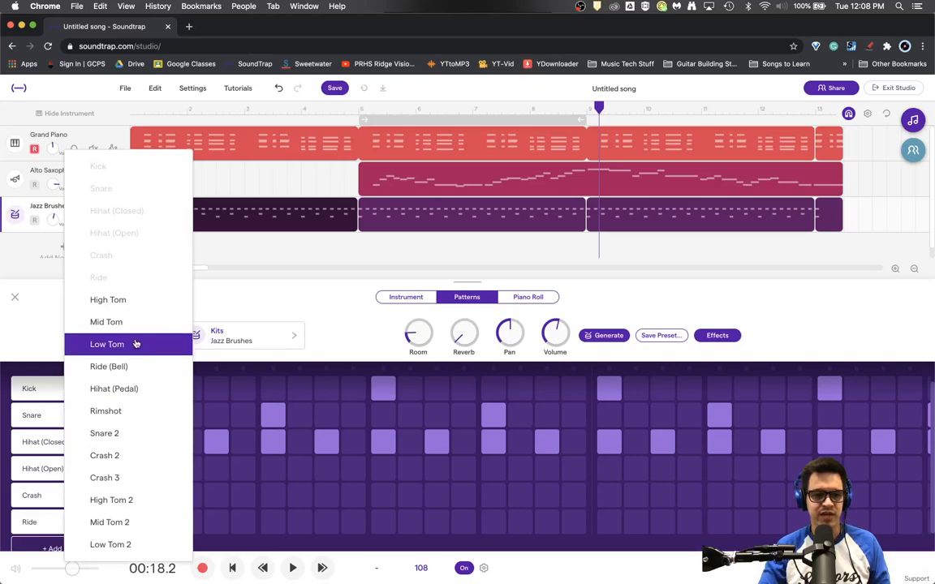
left_click(122, 300)
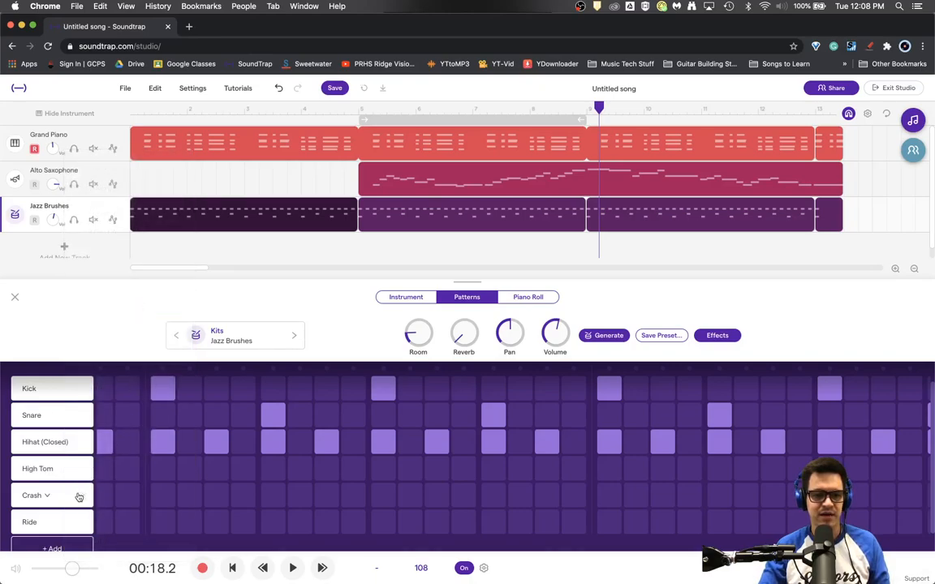
left_click(80, 496)
left_click(115, 329)
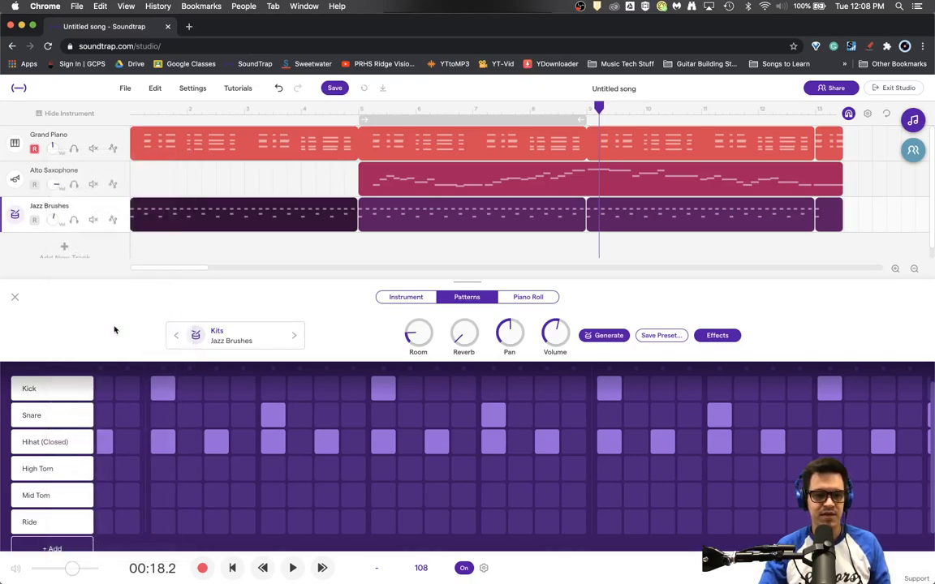
left_click(40, 521)
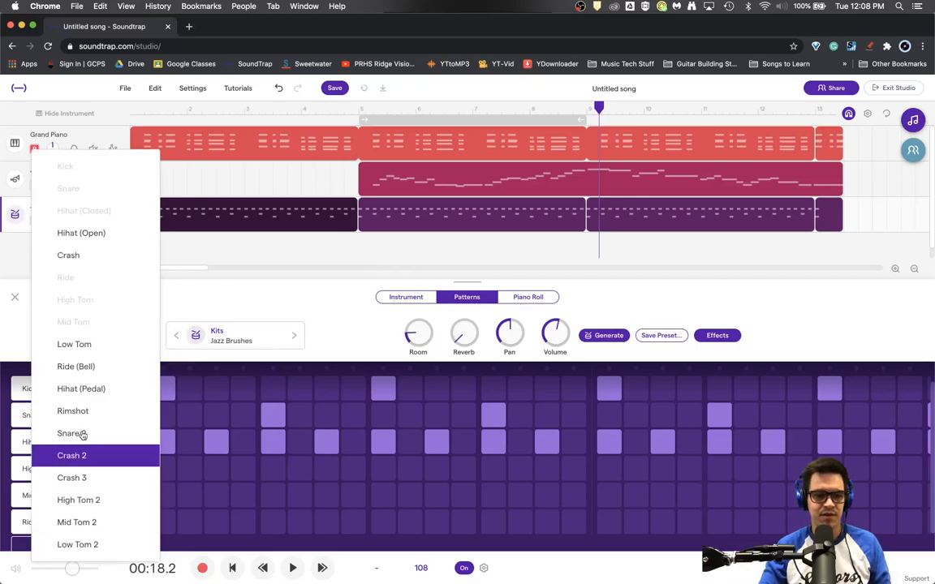
left_click(100, 345)
Add one more drum row below Low Tom and set its sound to Crash
left_click(65, 490)
scroll(81, 490, "down", 2)
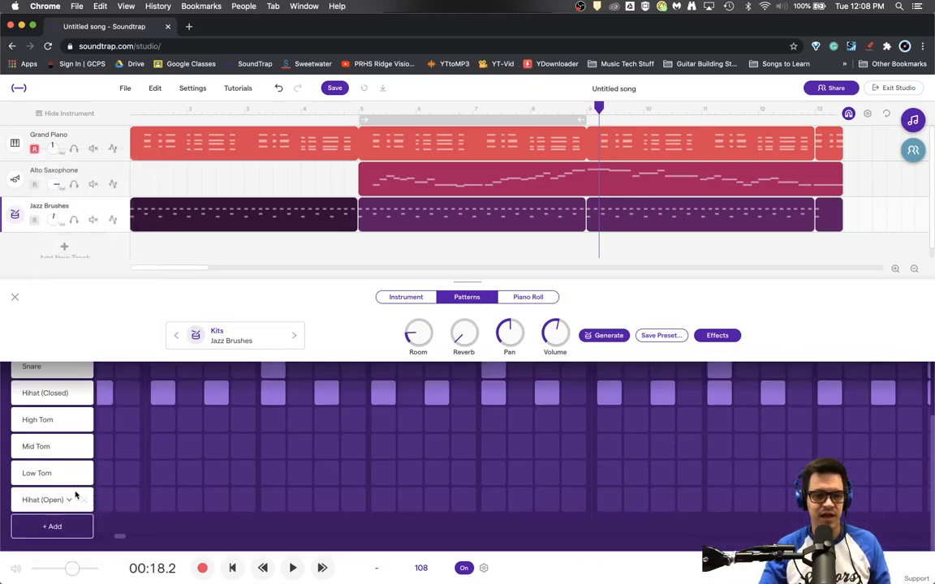
left_click(54, 500)
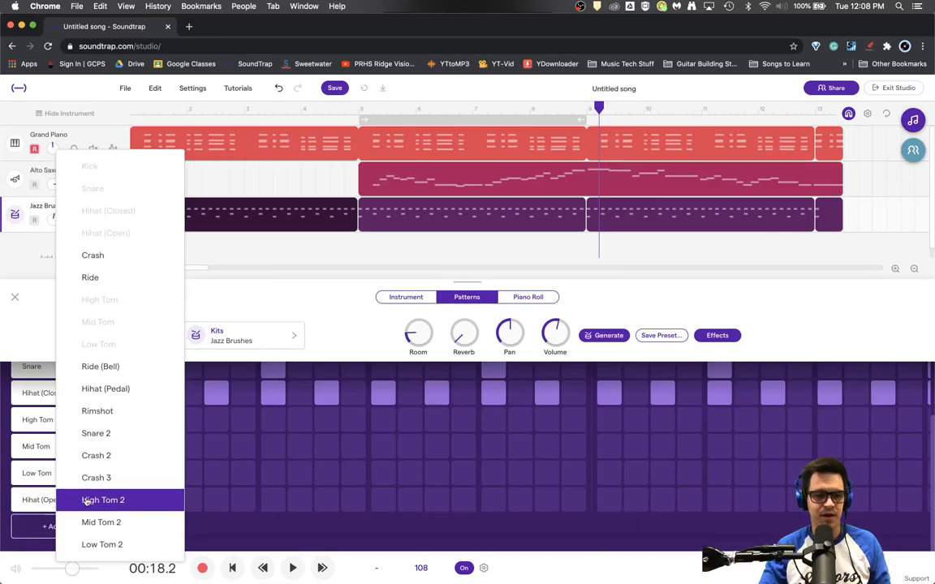
left_click(141, 256)
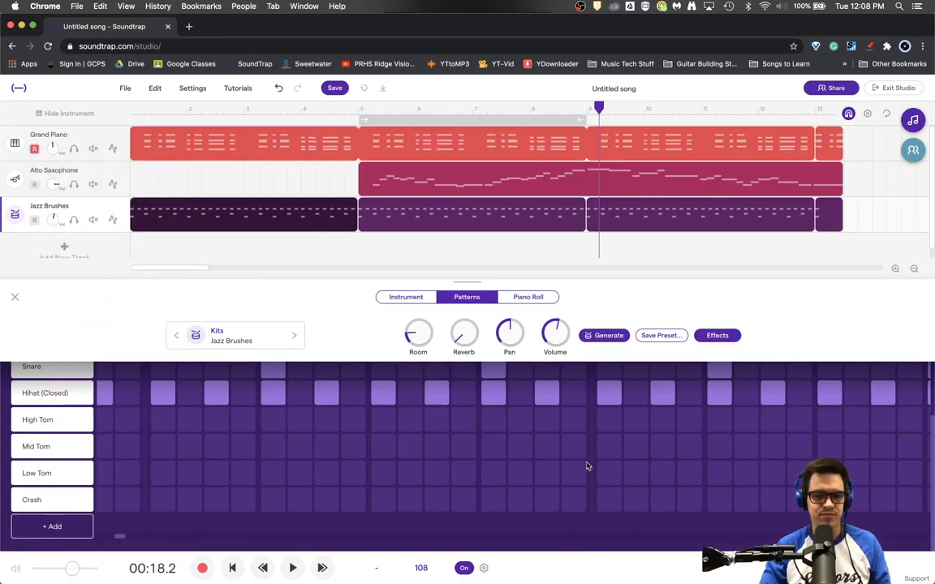
scroll(544, 475, "up", 3)
left_click(542, 474)
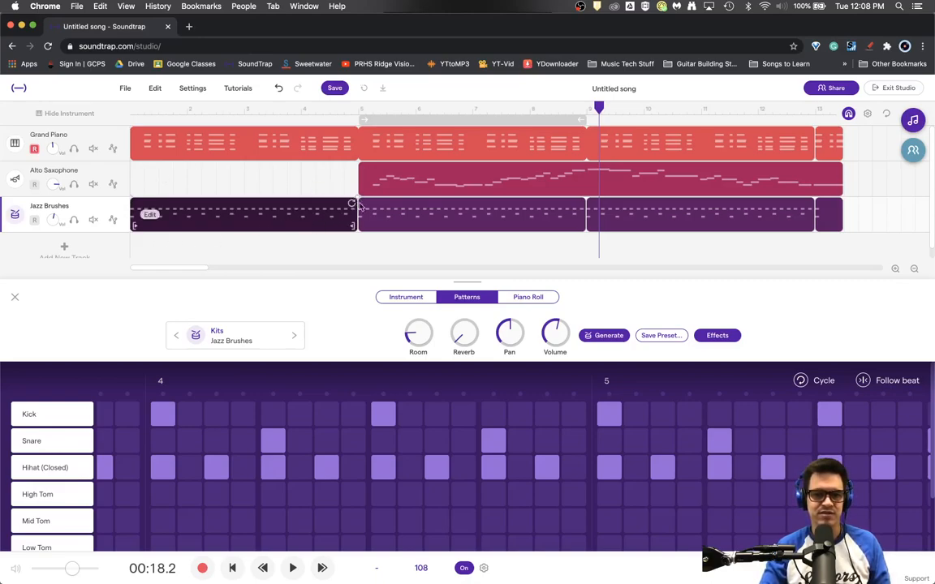
In measure 4, place High, Mid and Low Tom hits on consecutive sixteenths from beat 3, and High, High, Mid, Low across beat 4
scroll(467, 379, "down", 3)
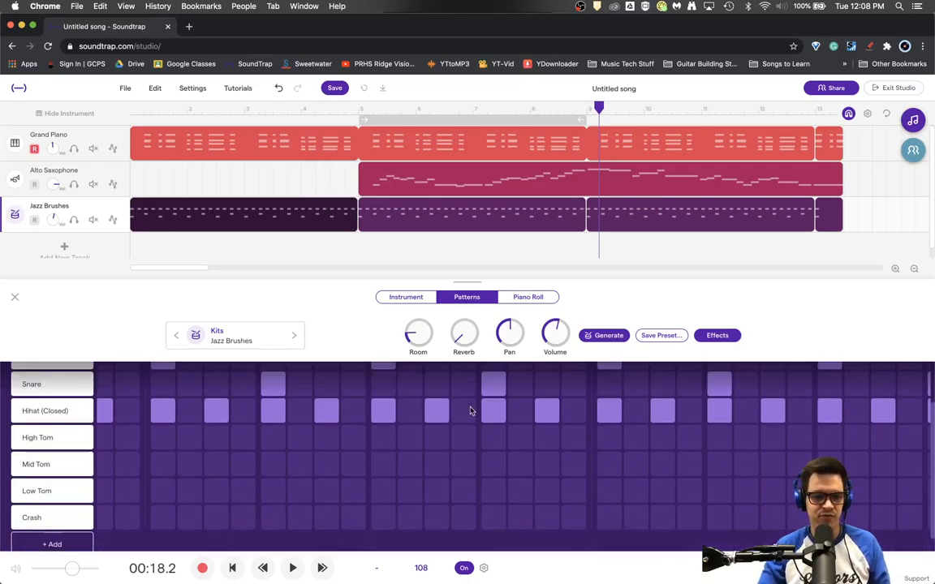
left_click(383, 437)
left_click(410, 464)
left_click(436, 490)
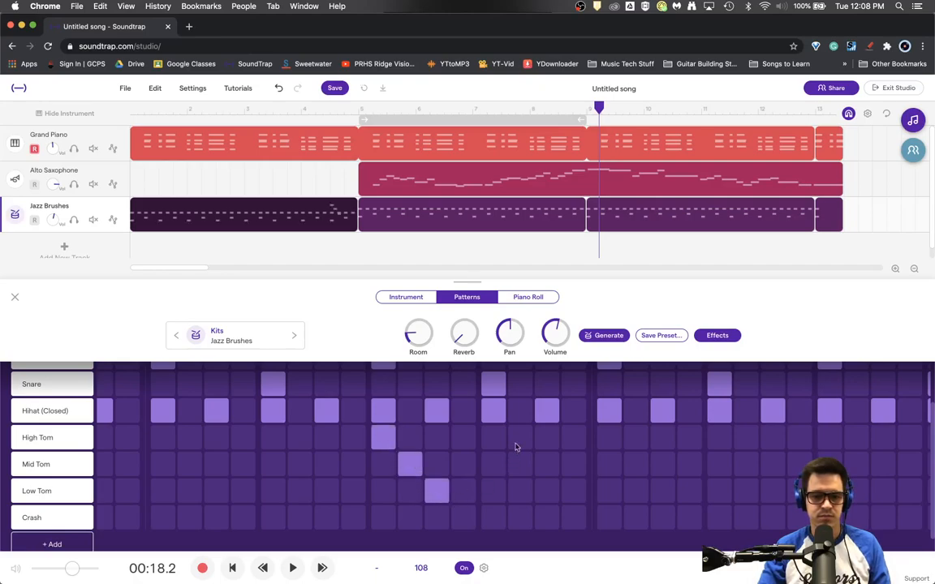
left_click(493, 437)
left_click(520, 437)
left_click(547, 464)
left_click(573, 491)
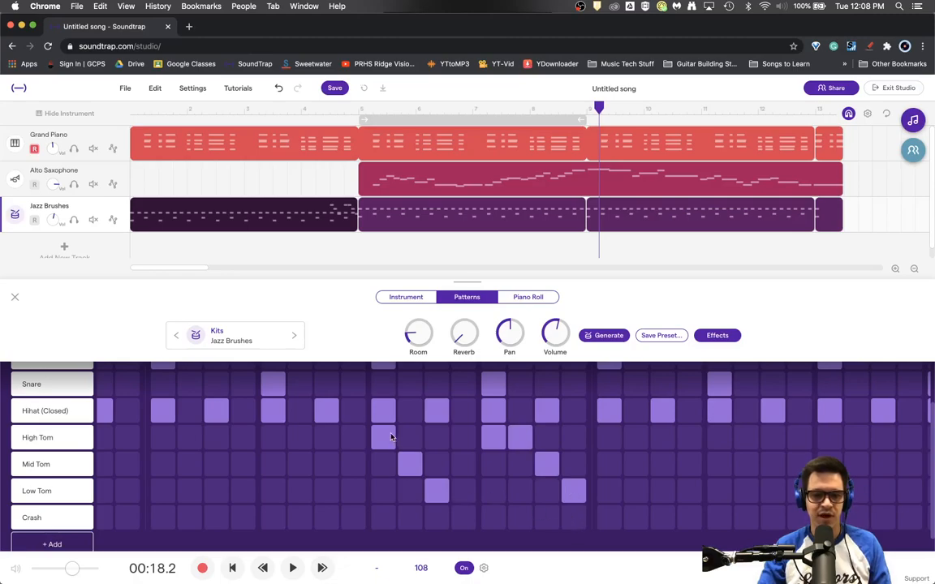
Replace beat 3's Low Tom hit with Mid Tom, and add Crash hits on beat 3 and the third sixteenth of beat 4
left_click(436, 490)
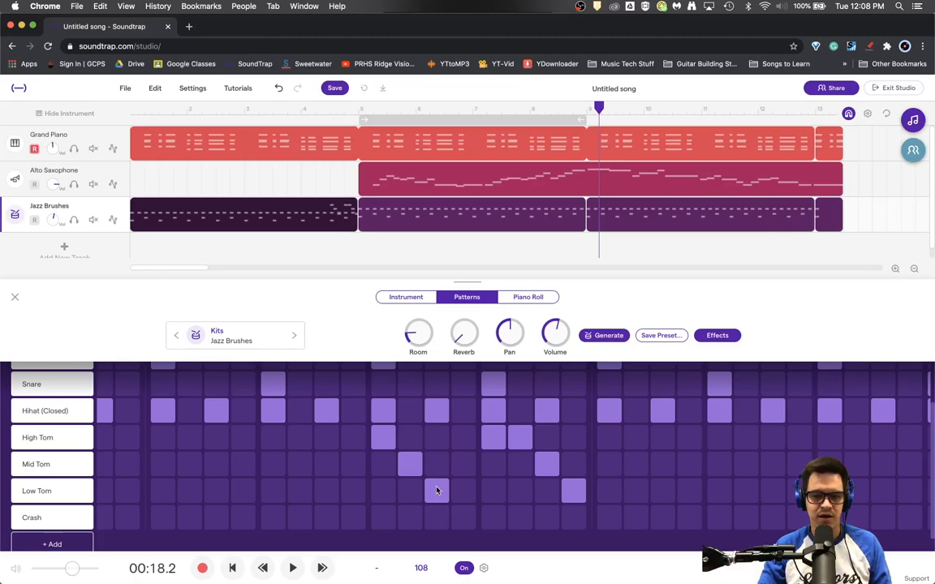
left_click(439, 445)
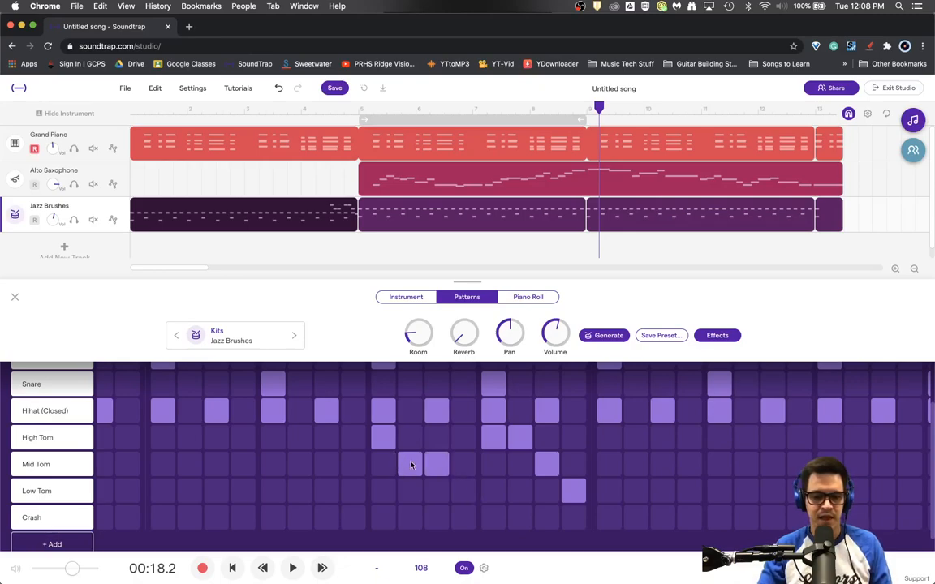
left_click(546, 521)
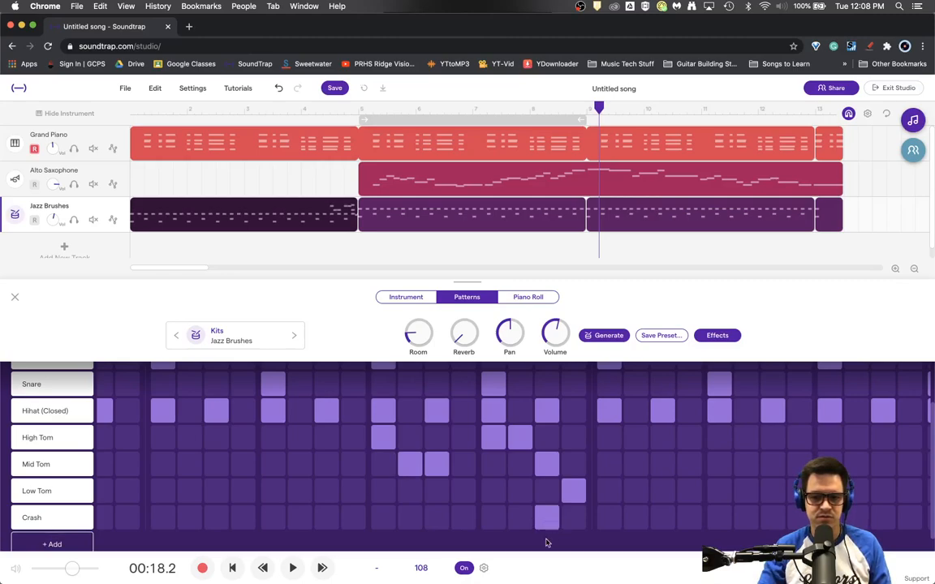
left_click(386, 524)
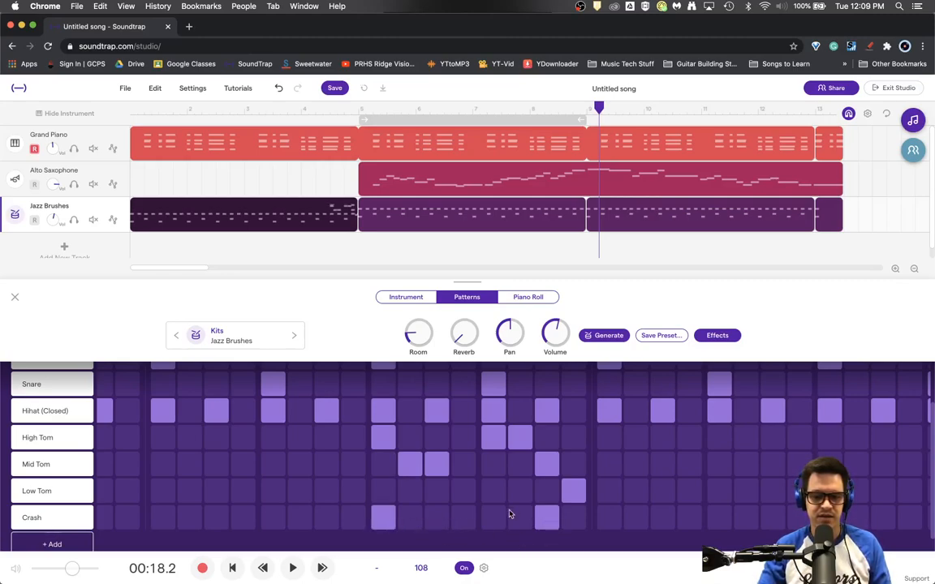
Play the song from the start of measure 4 to hear the drum fill, stopping during measure 5
left_click(300, 109)
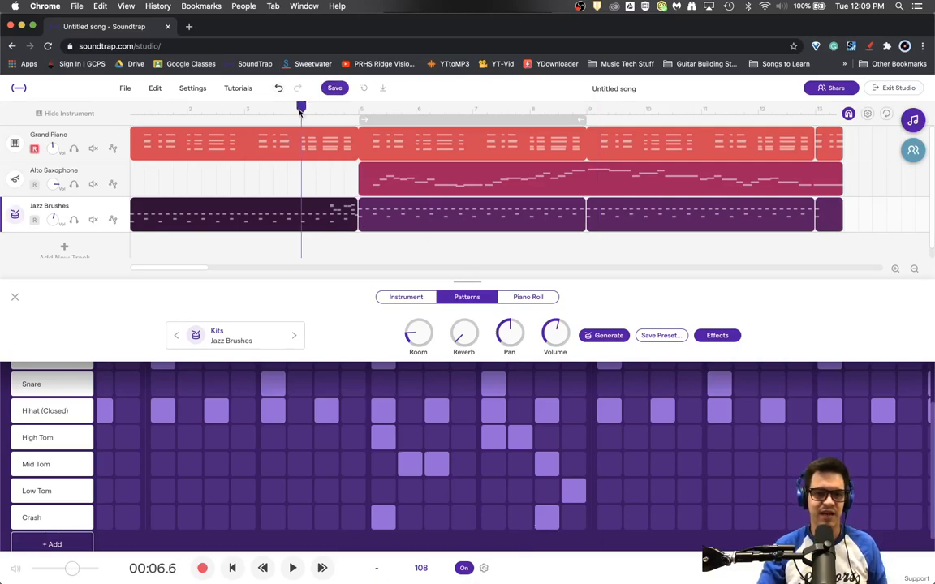
key("space")
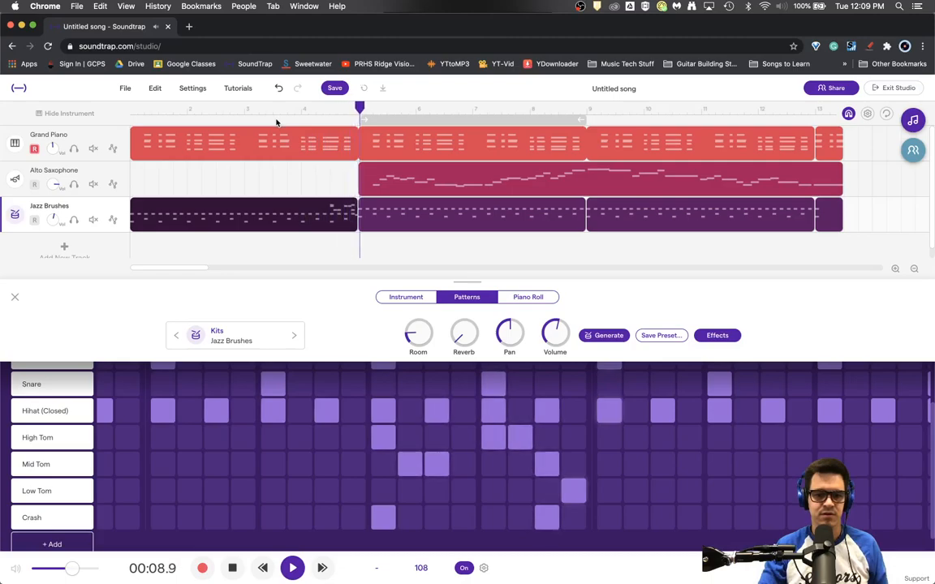
key("space")
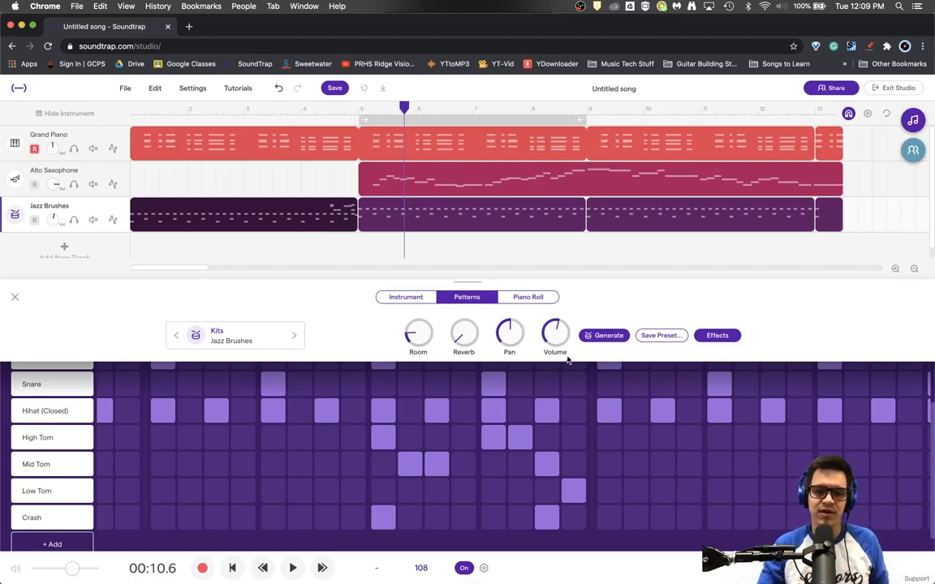
In measure 4, add High Tom on beat 1's first and third sixteenths, Low Tom on beat 2, and Crash on beat 1's second sixteenth
left_click(163, 438)
left_click(216, 437)
left_click(275, 490)
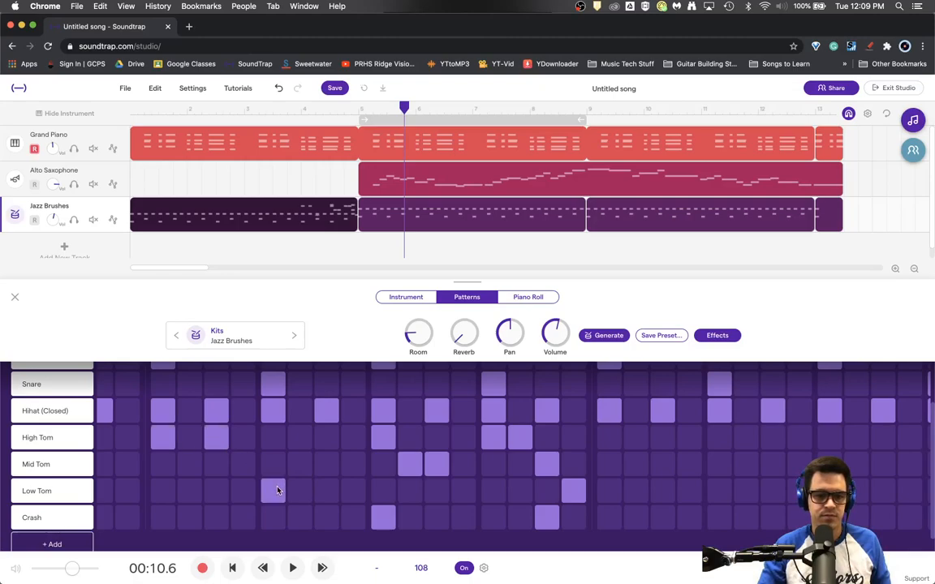
left_click(269, 406)
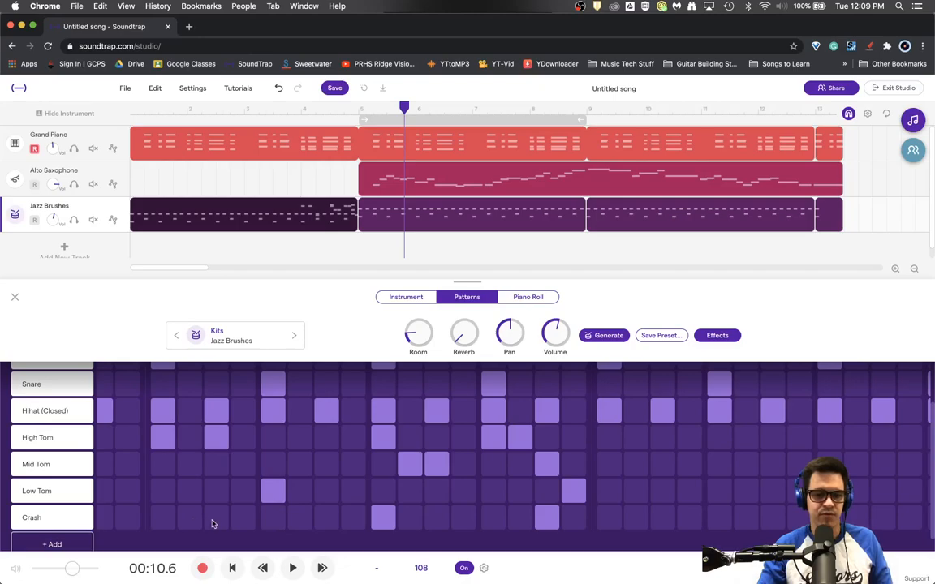
left_click(186, 525)
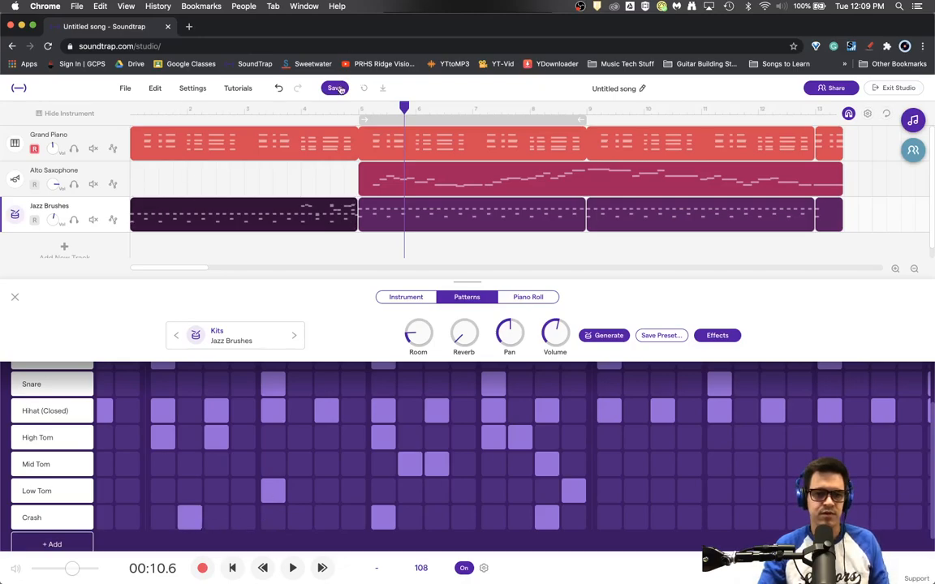
Play the song from measure 3 and move measure 4's earliest Crash hit onto the first sixteenth of beat 1
left_click(266, 108)
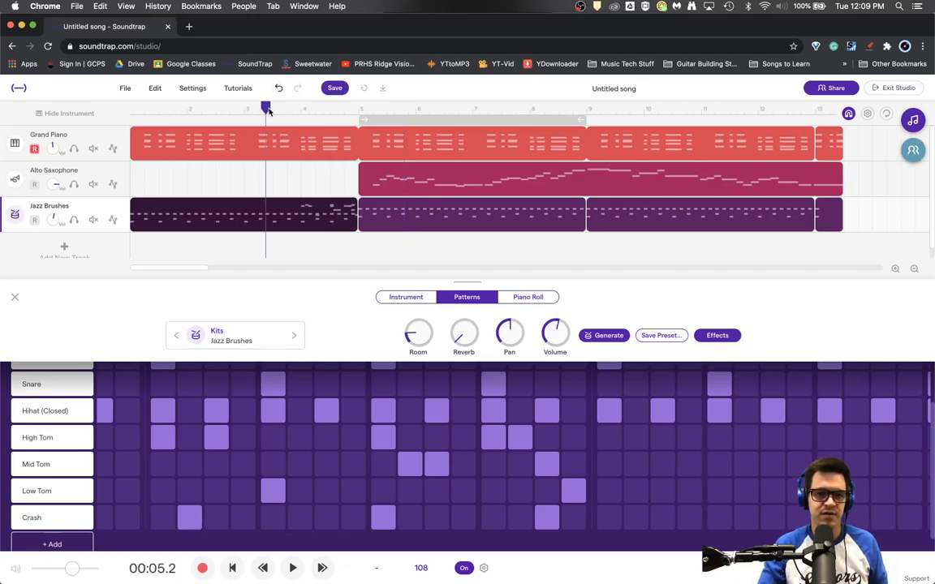
key("space")
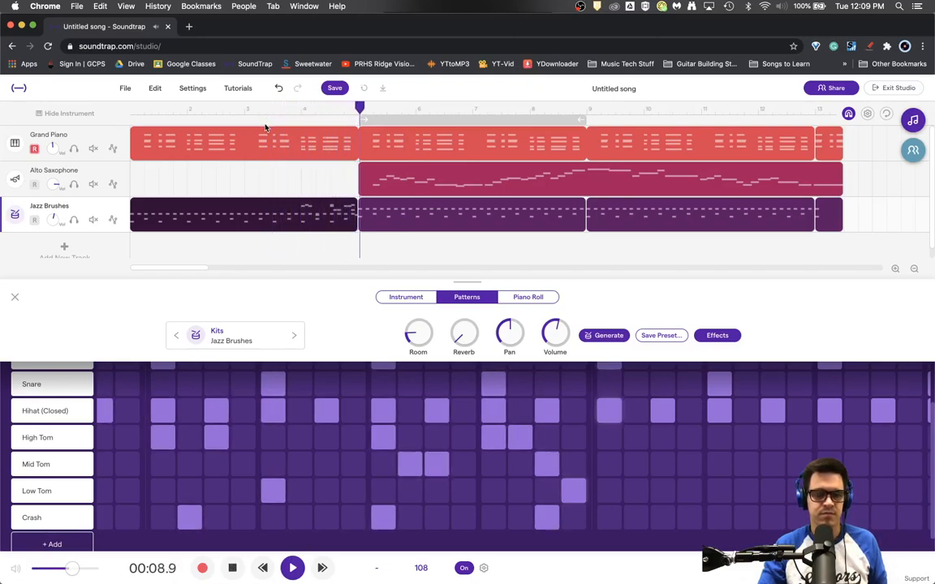
left_click(184, 515)
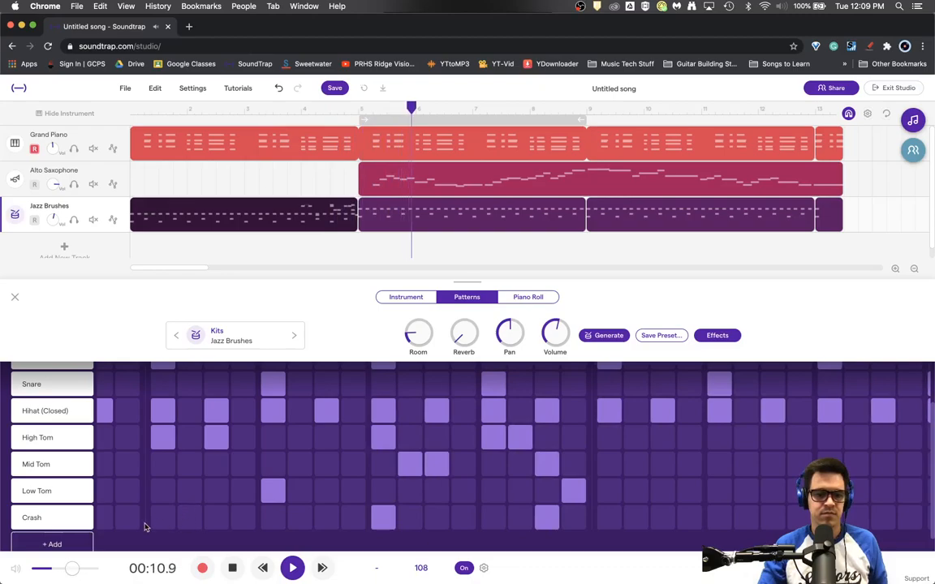
left_click(164, 522)
key("space")
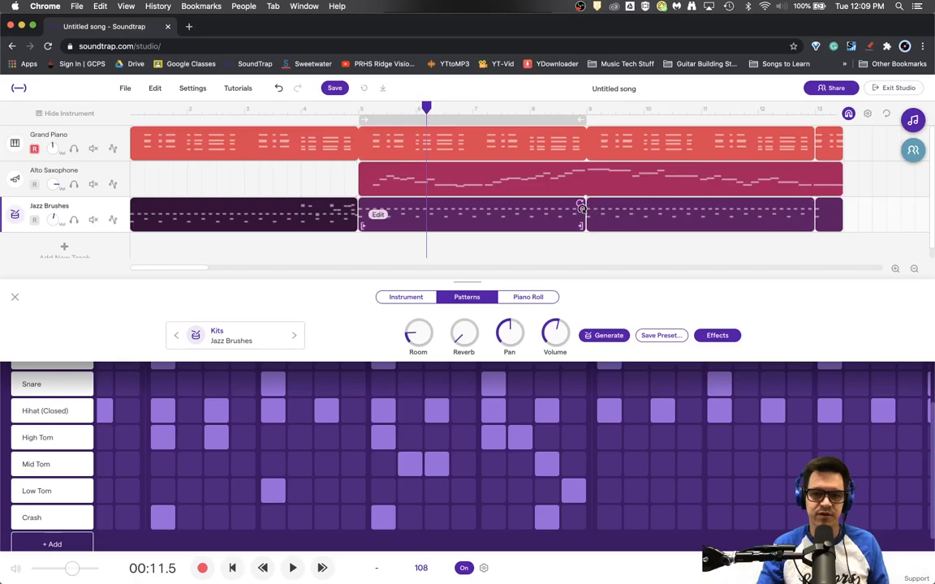
In measure 8 of the Jazz Brushes pattern, add Mid Tom hits on the first and third sixteenths of beat 3
left_click(532, 114)
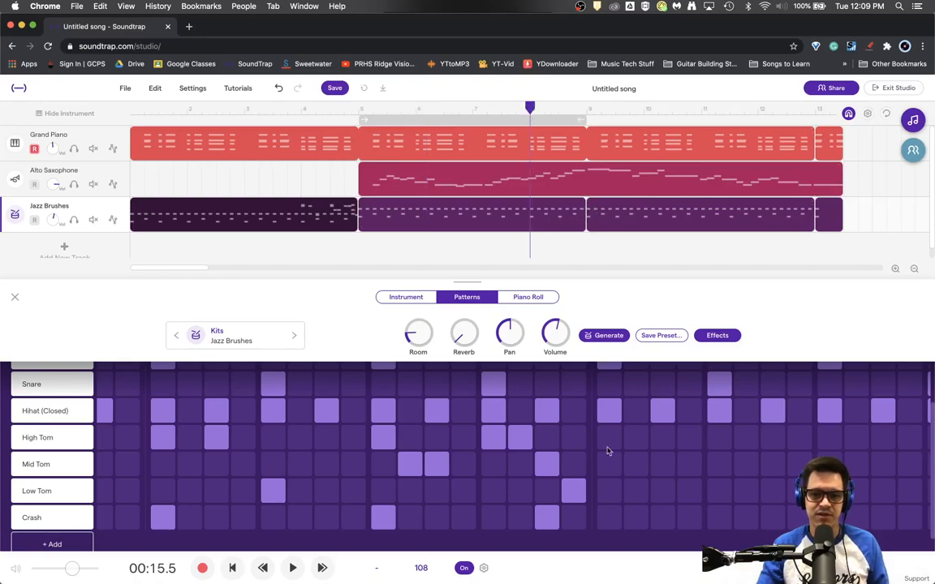
scroll(399, 494, "up", 2)
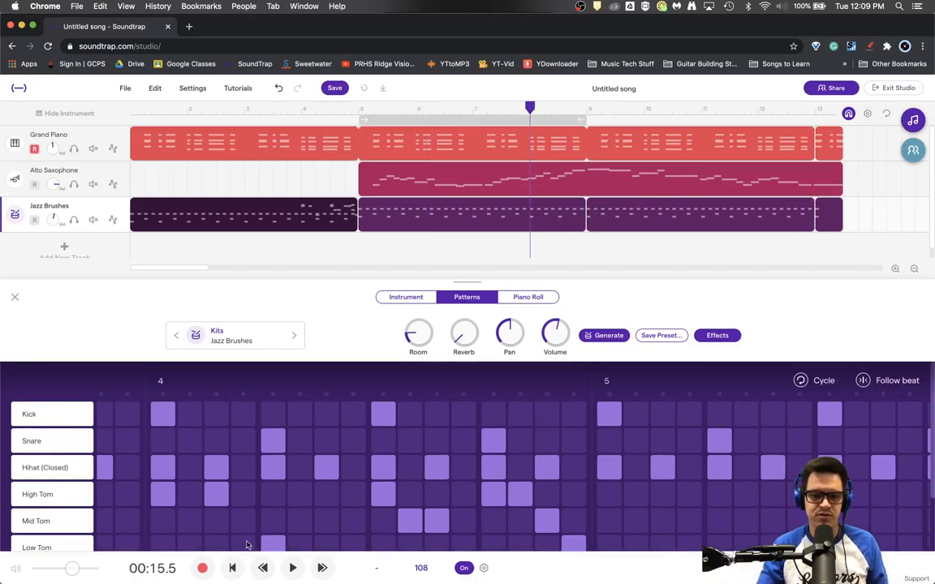
scroll(142, 540, "down", 2)
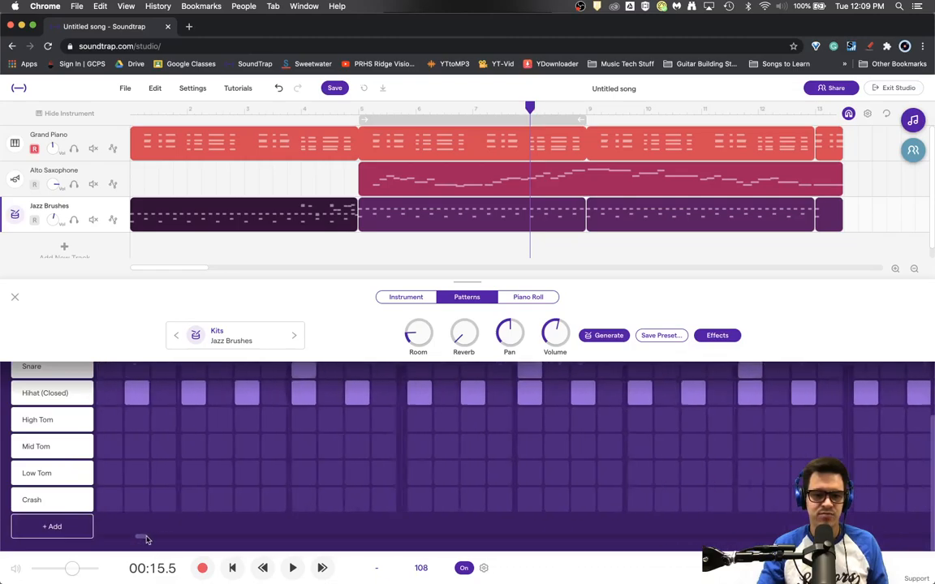
scroll(375, 459, "up", 2)
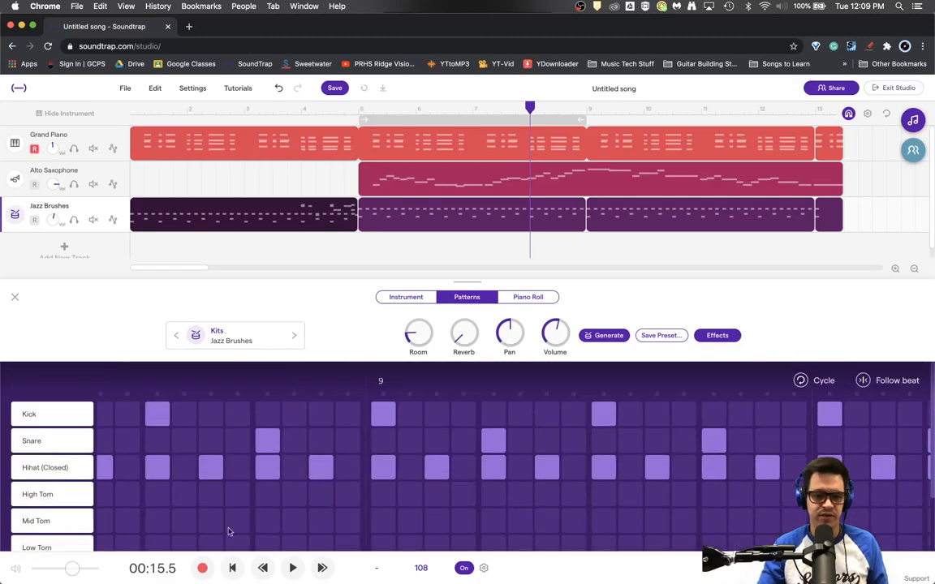
scroll(219, 525, "down", 1)
scroll(208, 531, "down", 2)
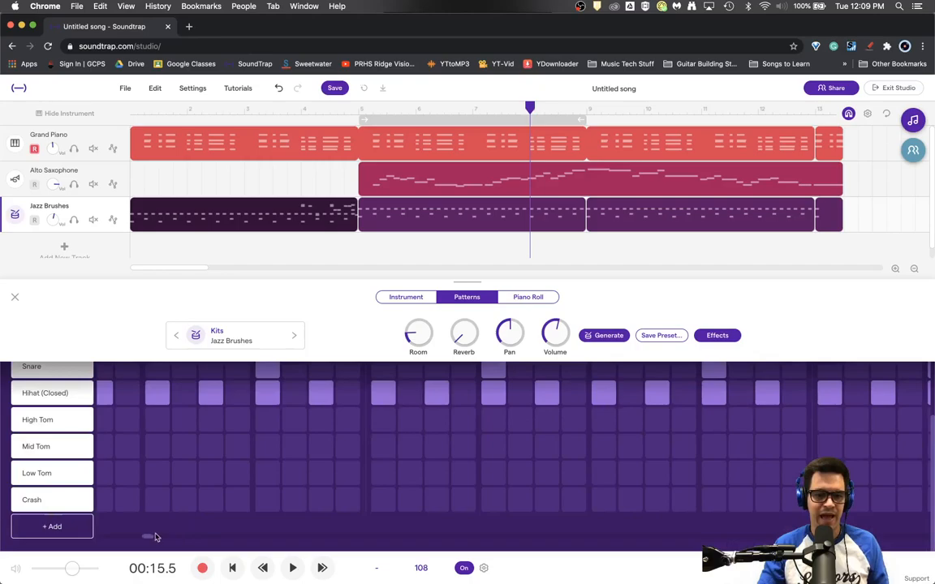
scroll(148, 540, "left", 1)
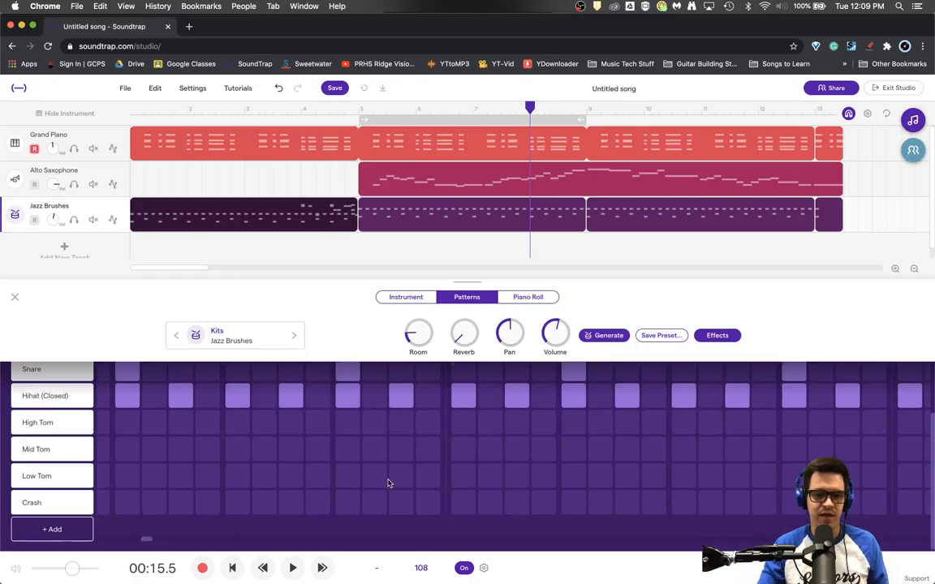
scroll(388, 482, "up", 3)
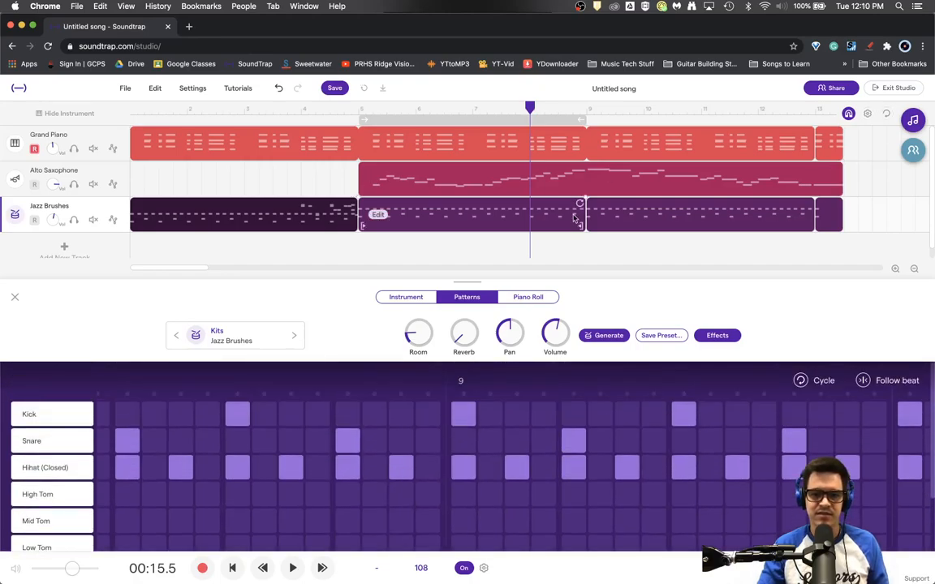
scroll(582, 209, "down", 1)
scroll(414, 417, "down", 1)
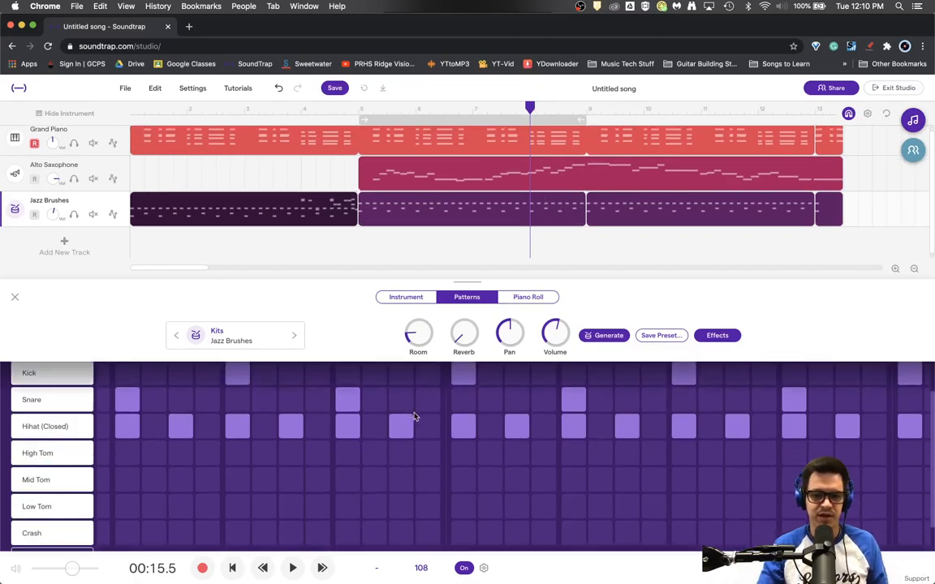
scroll(324, 491, "down", 1)
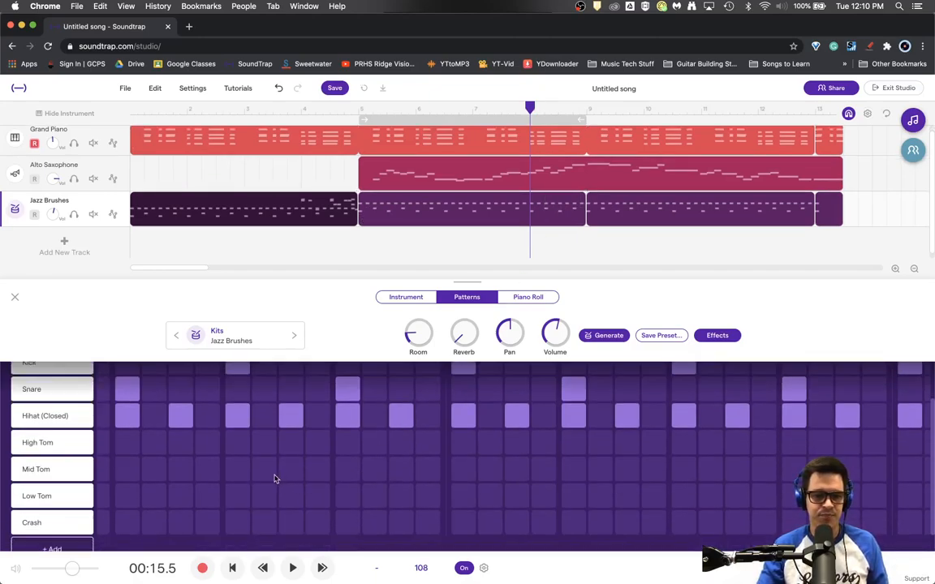
left_click(238, 473)
left_click(294, 474)
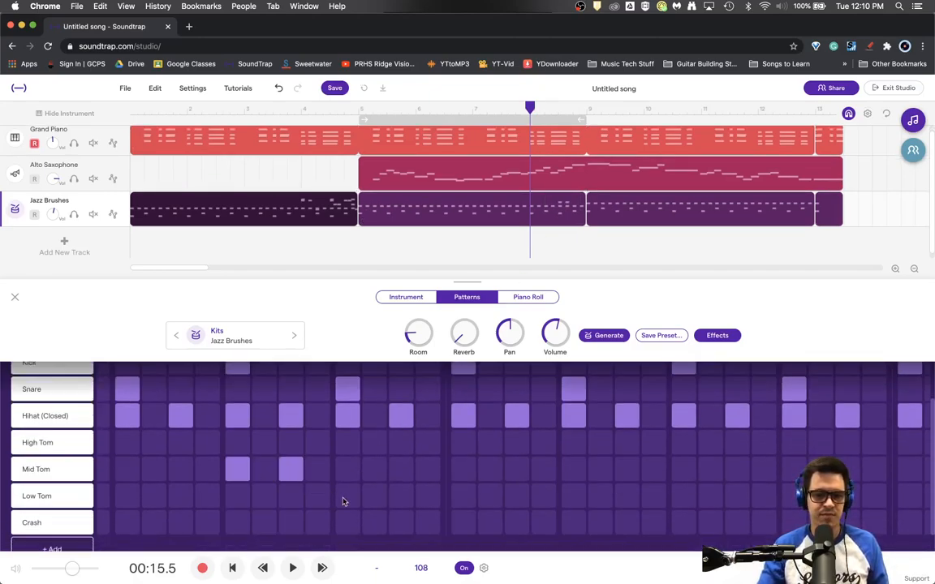
Fill beat 4 of measure 8 with Low Tom, High Tom, Mid Tom and Low Tom on successive sixteenths, plus a Crash on the first sixteenth
left_click(349, 496)
left_click(377, 445)
left_click(401, 470)
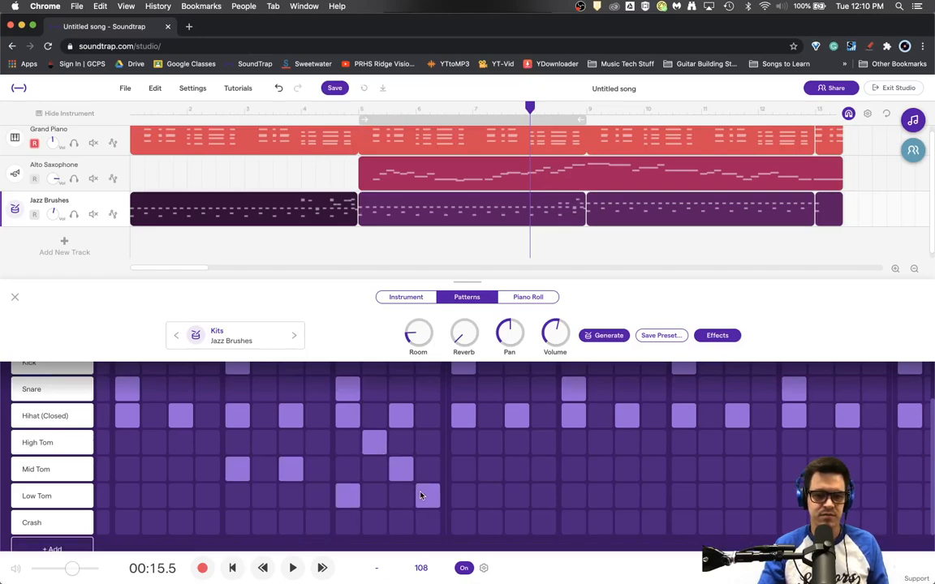
left_click(348, 523)
left_click(428, 496)
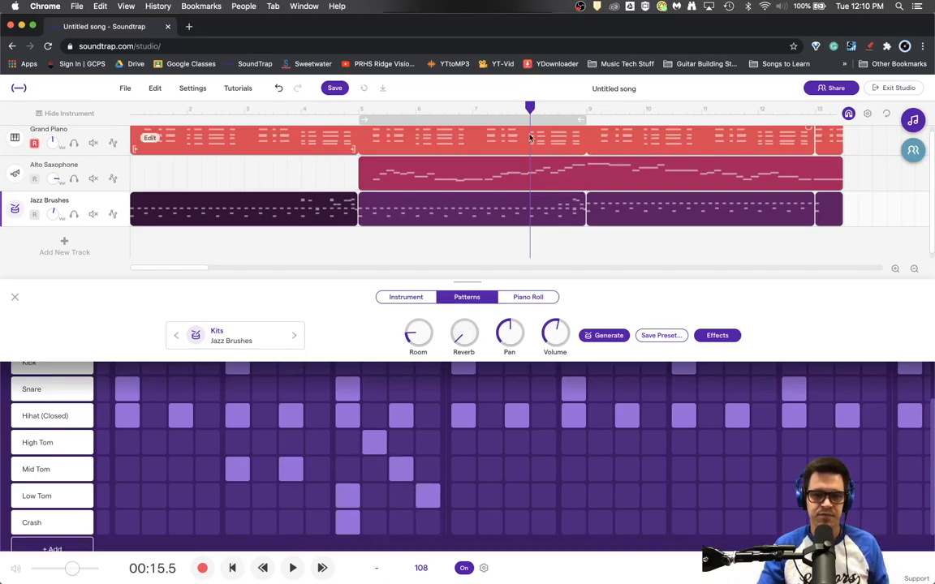
Play the song from the start of measure 7 to hear the measure 8 fill, stopping during measure 9
left_click(472, 108)
key("space")
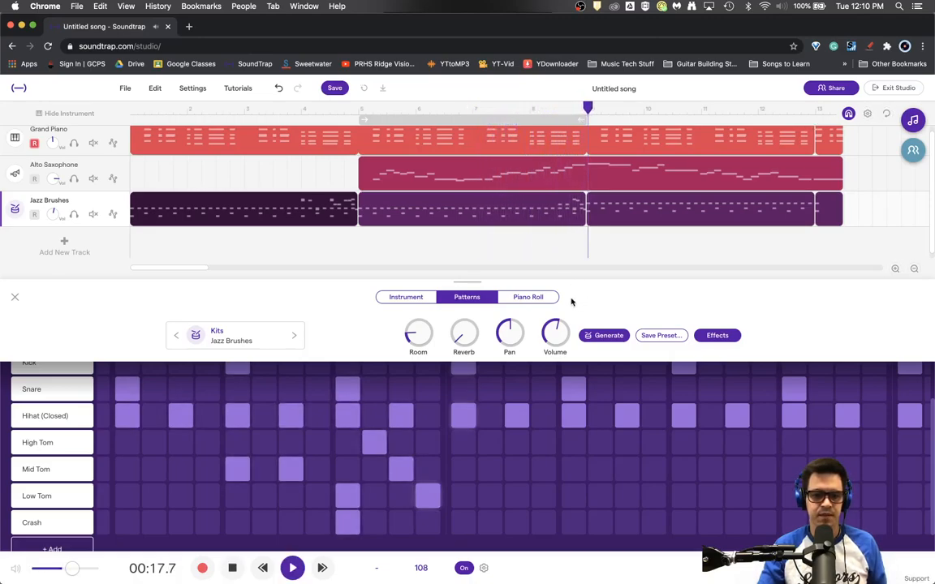
key("space")
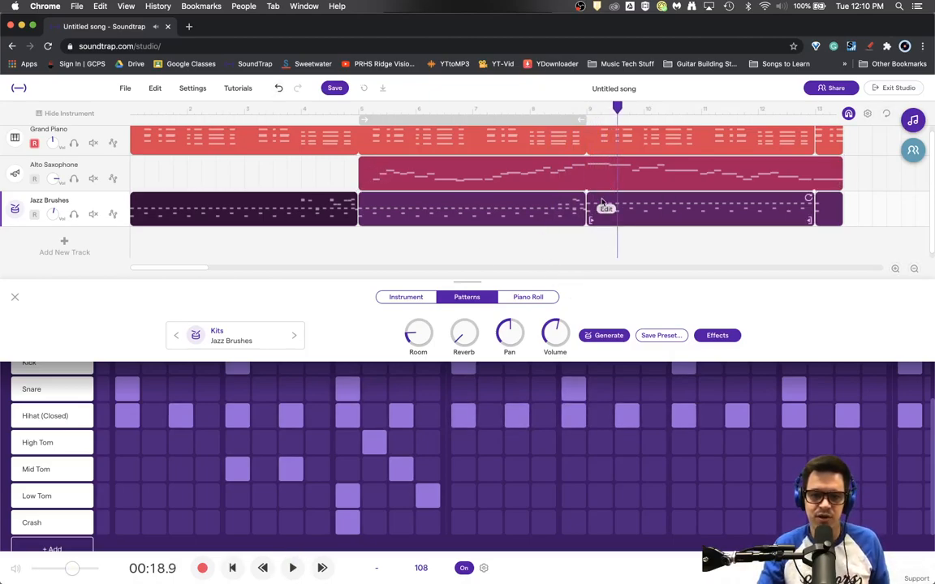
In the drum track's piano roll, draw a sixteenth note on Db2 at the start of measure 12 and move it down to C2
left_click(532, 297)
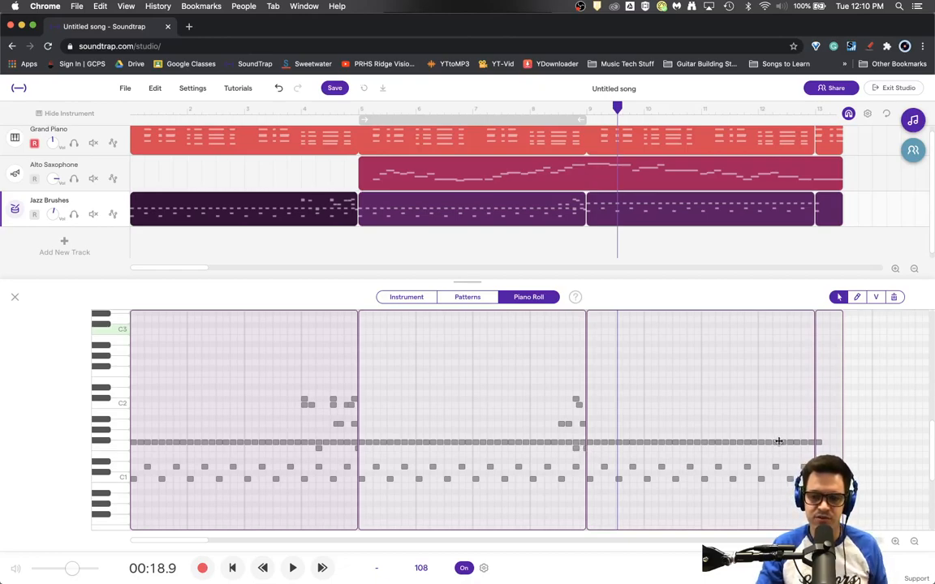
left_click(894, 542)
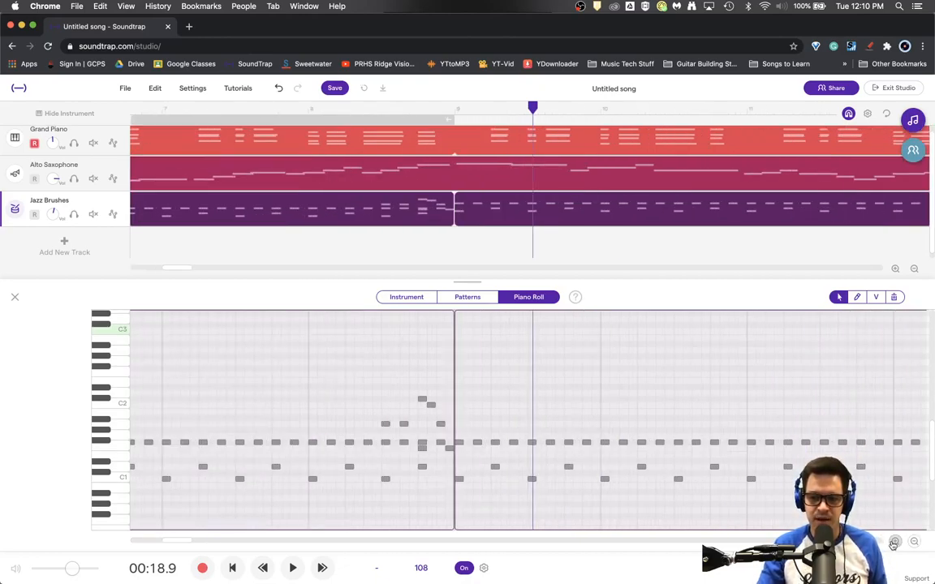
left_click_drag(167, 539, 198, 542)
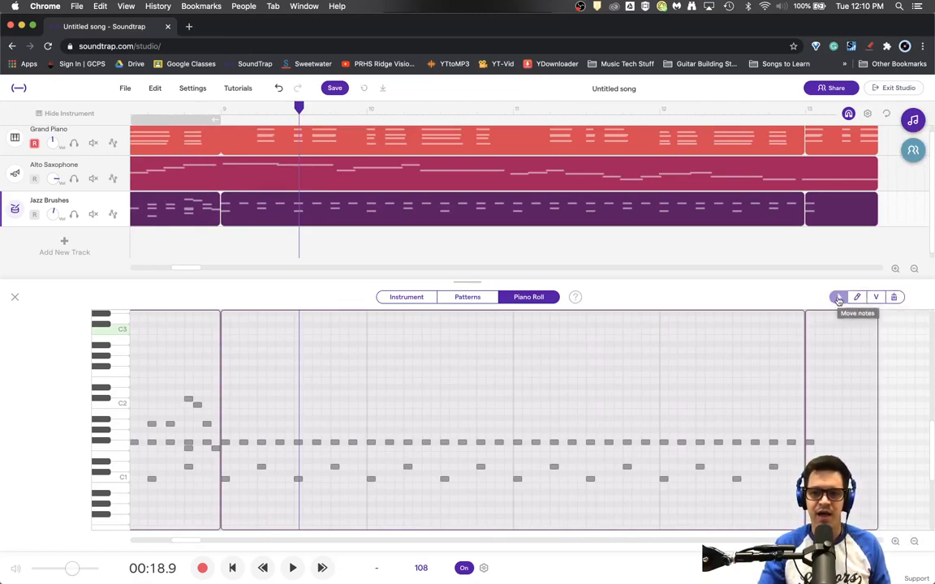
left_click(857, 297)
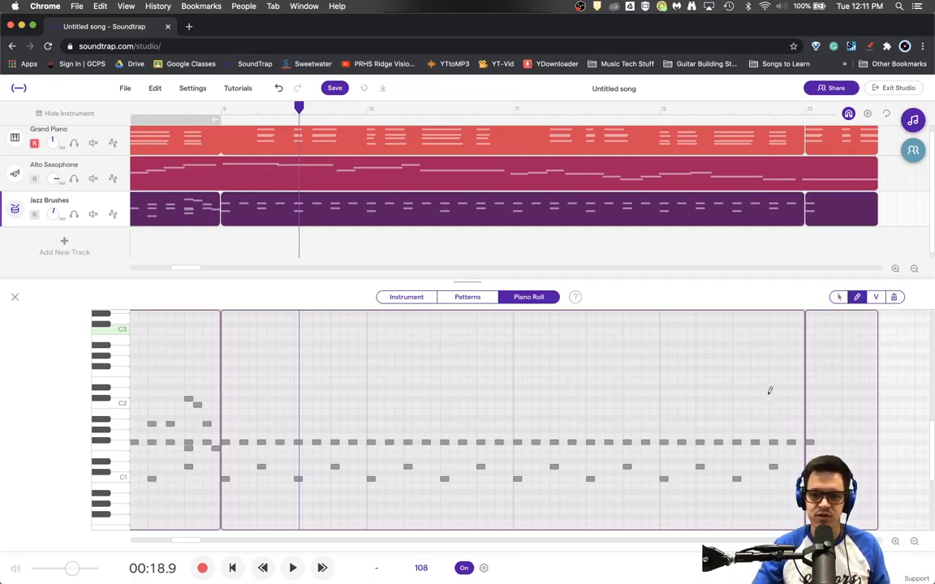
left_click(664, 398)
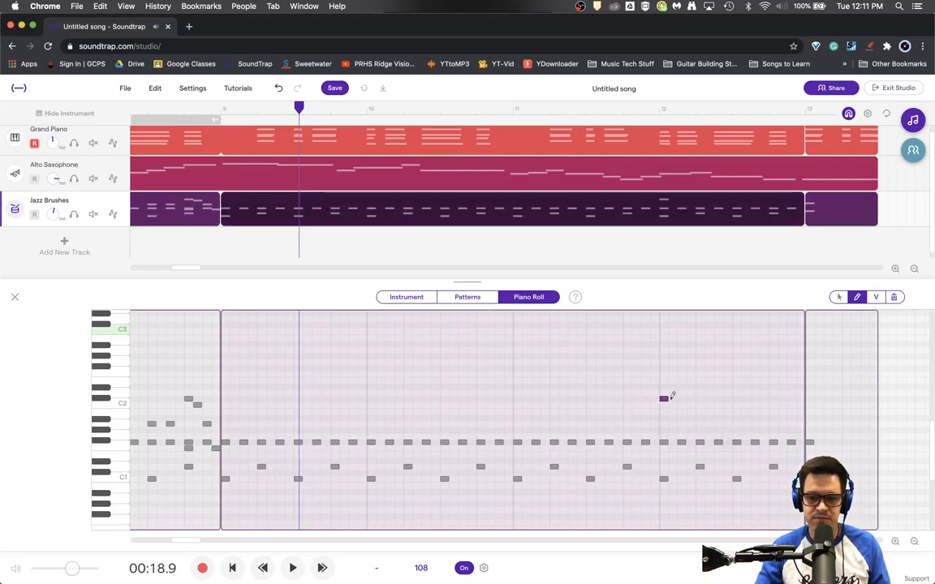
mouse_move(664, 402)
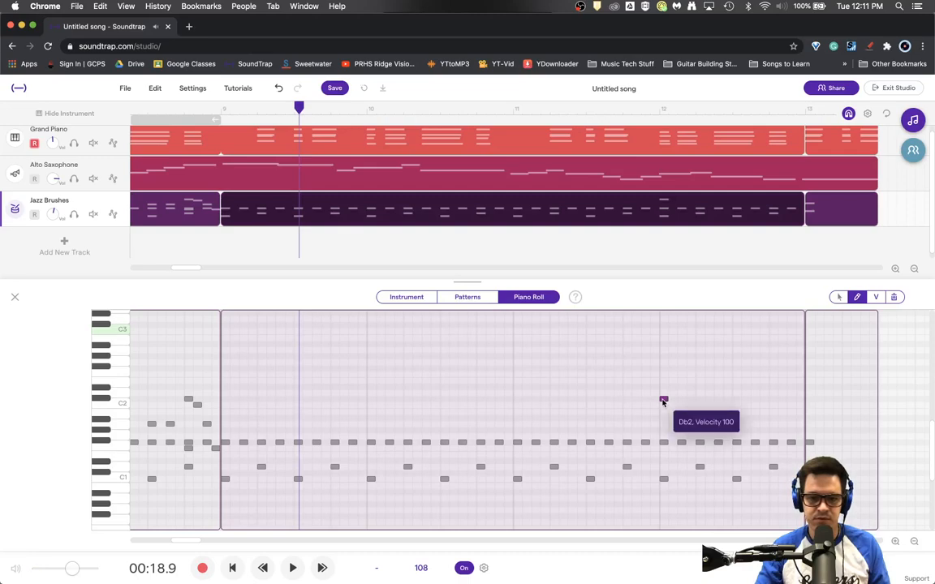
left_click(663, 400)
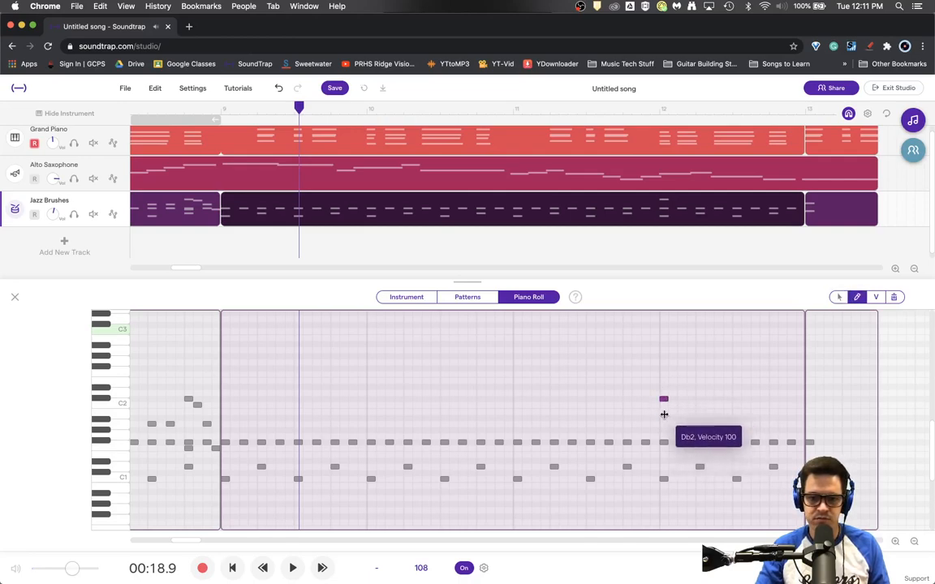
left_click(839, 297)
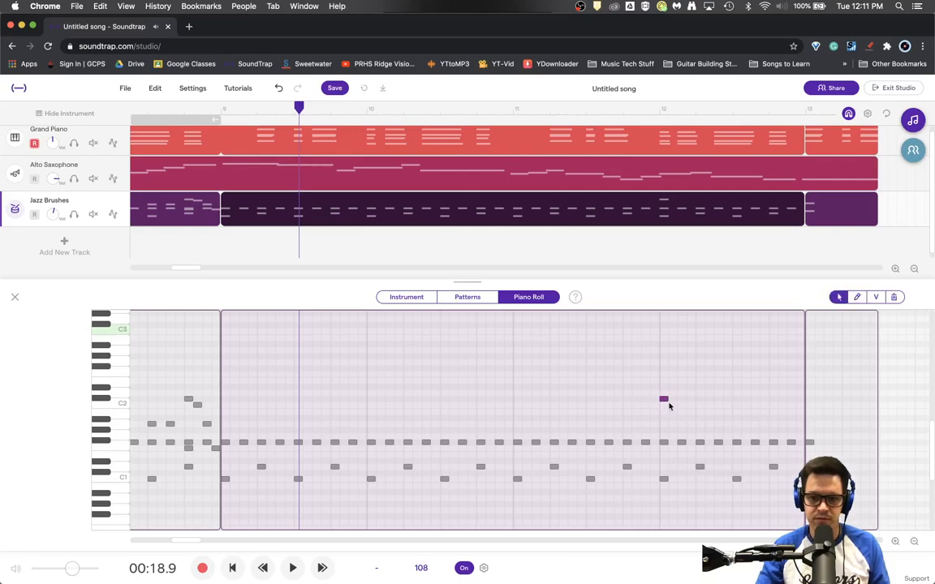
left_click_drag(664, 401, 664, 407)
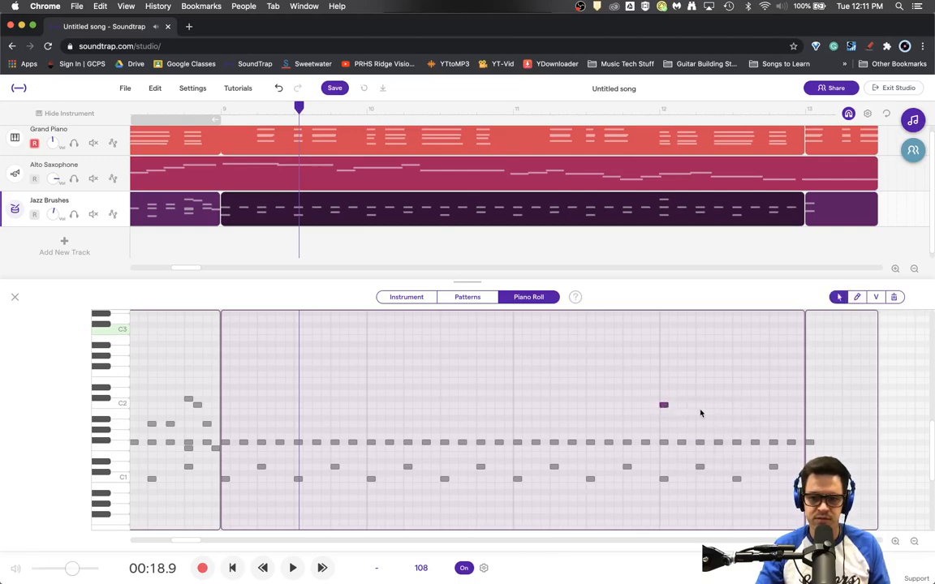
In measure 12, draw C2 and A1 on beat 1's second and third sixteenths, and A1, A1, F1 on beat 2's first three sixteenths
left_click(857, 297)
left_click(672, 405)
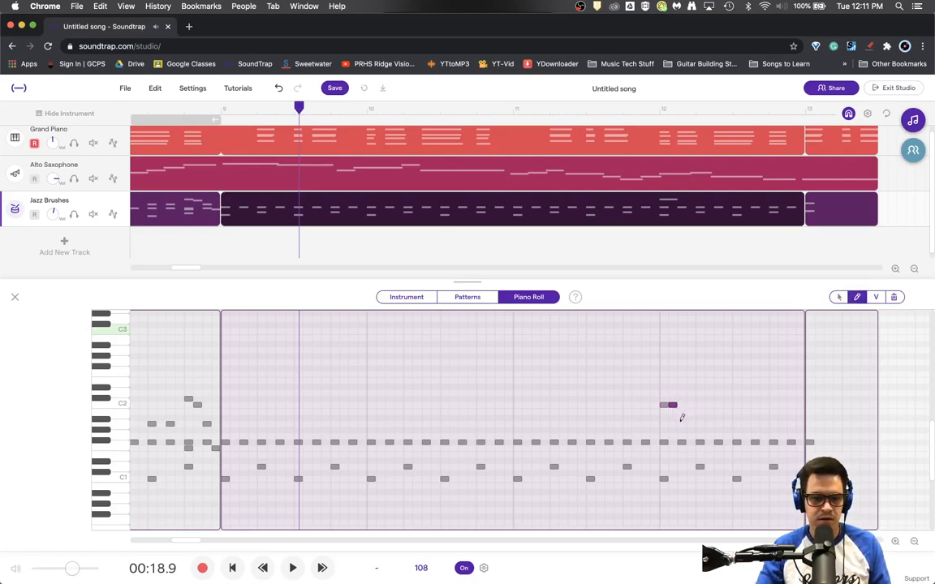
left_click(682, 423)
left_click(700, 423)
left_click(709, 424)
left_click(718, 447)
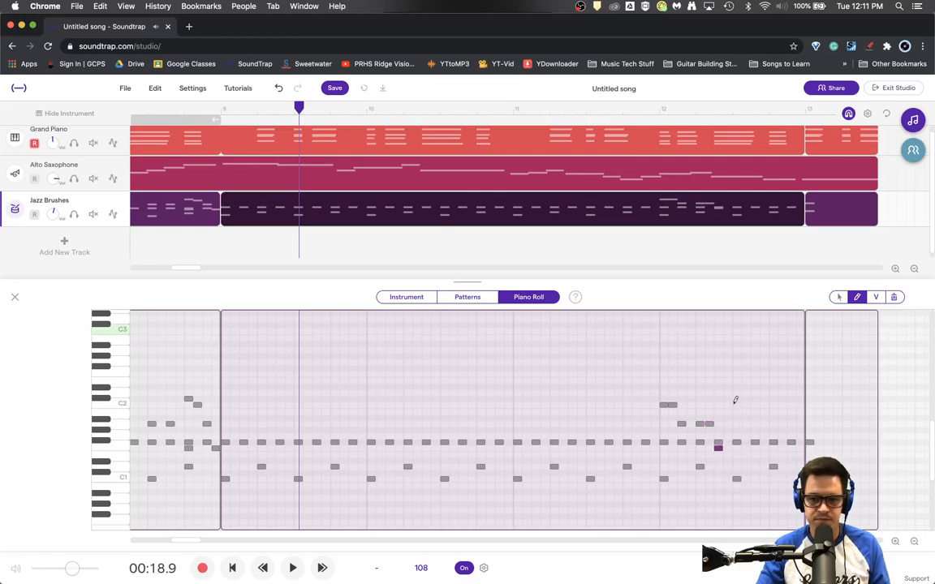
Draw consecutive sixteenth notes in measure 12: C2, A1, F1, A1 on beat 3 and C2, C2, A1, F1 on beat 4
left_click(736, 404)
left_click(746, 423)
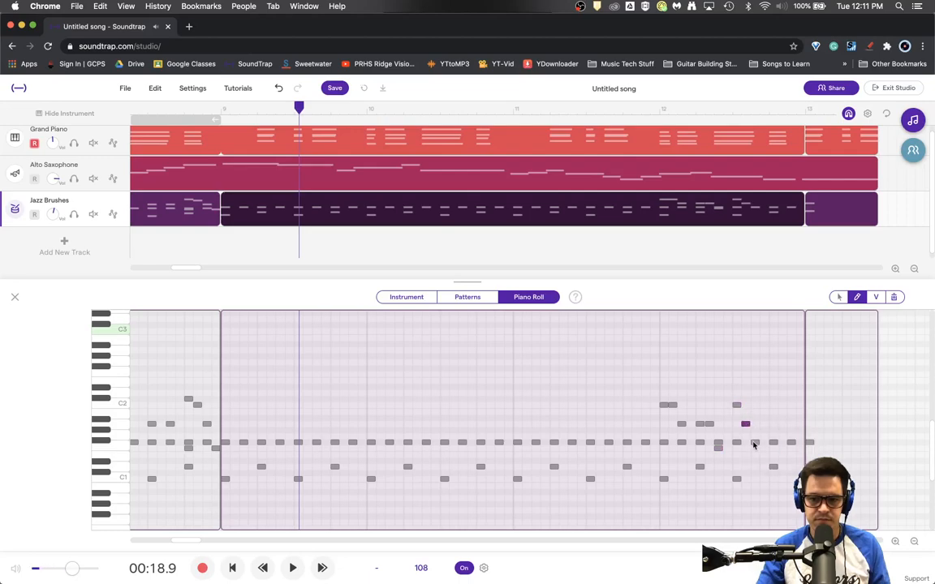
left_click(754, 446)
left_click(763, 422)
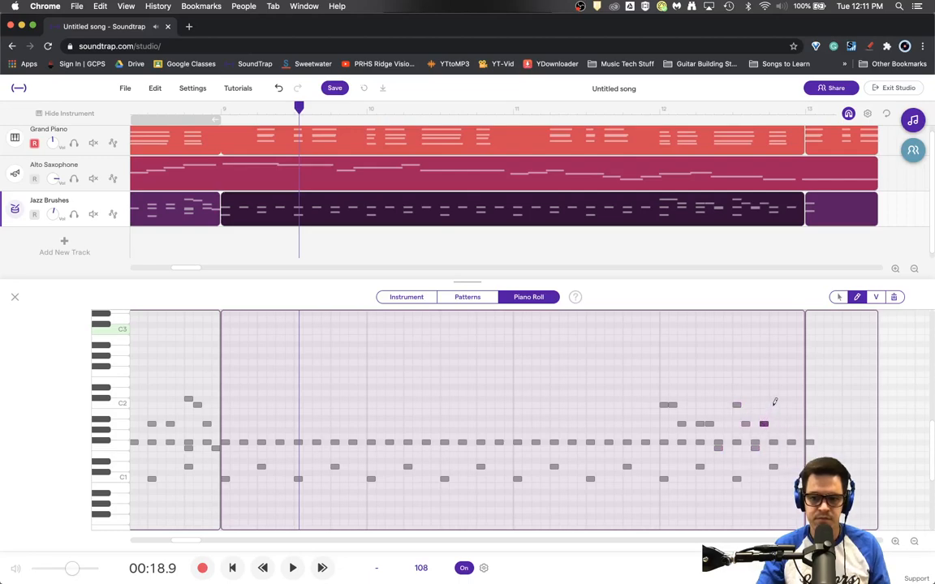
left_click(773, 405)
left_click(782, 404)
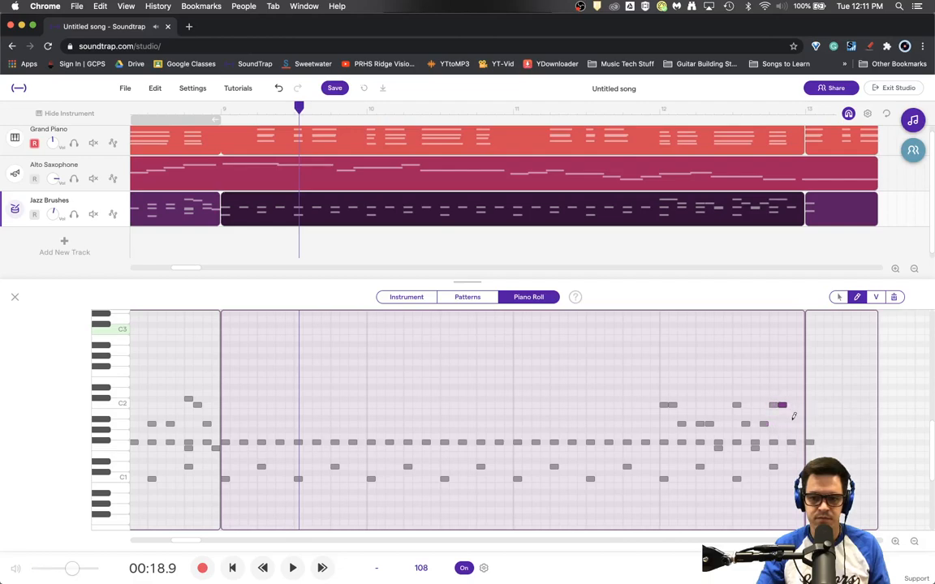
left_click(792, 423)
left_click(800, 448)
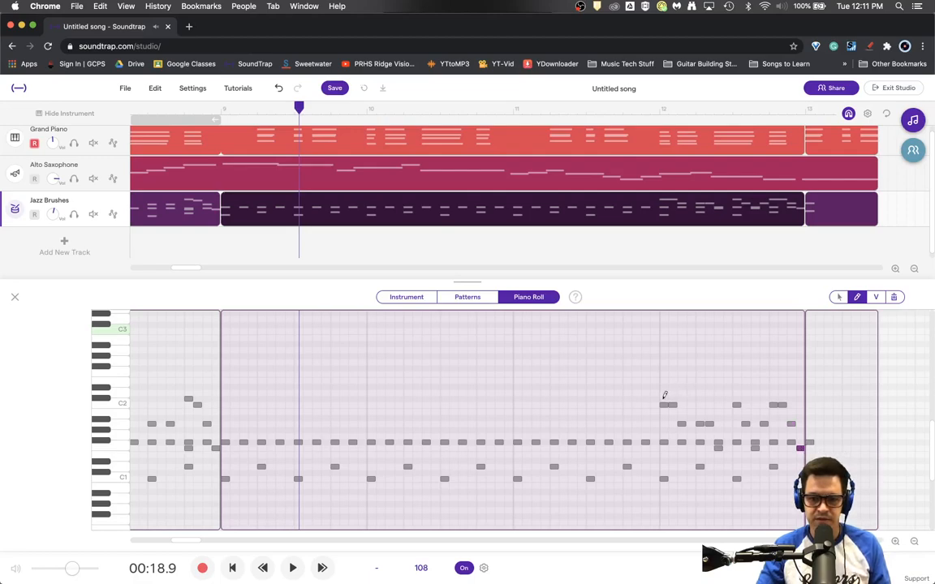
Add Db2 crash notes in measure 12 on beat 1, beat 3 and the third sixteenth of beat 4
left_click(664, 399)
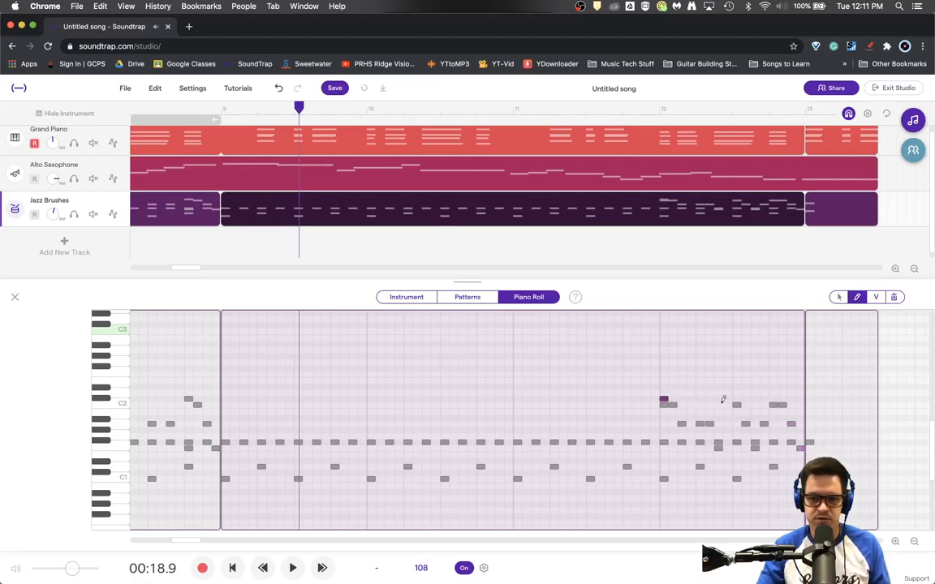
left_click(734, 398)
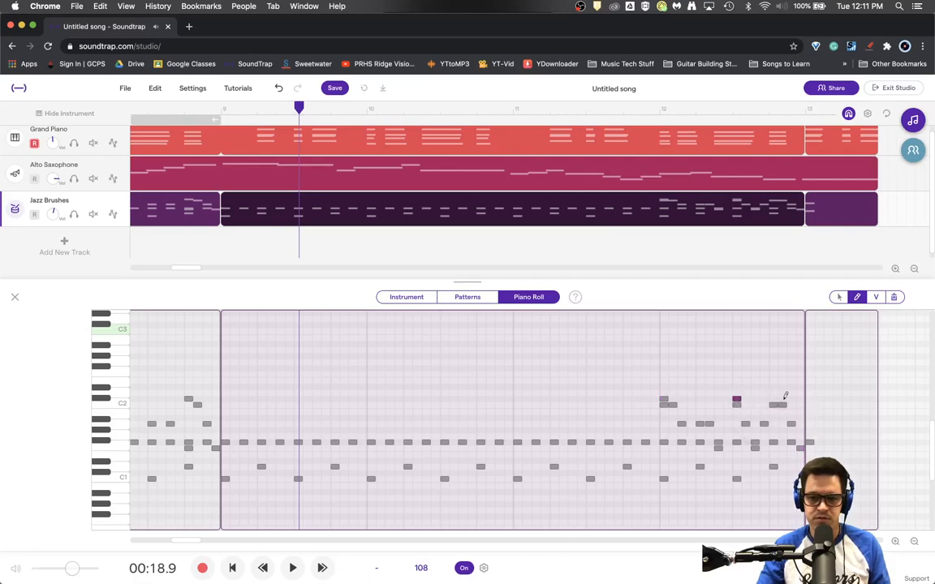
left_click(781, 398)
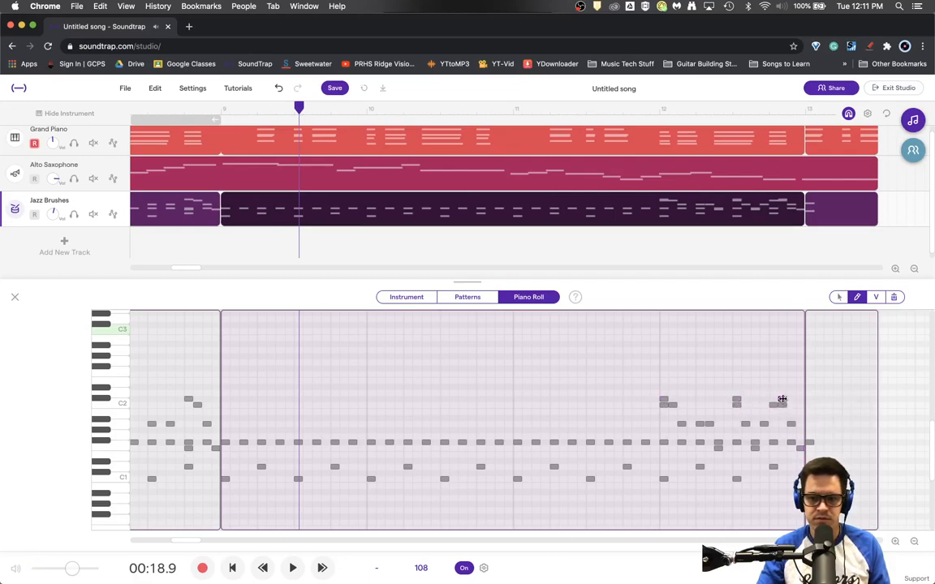
left_click(838, 297)
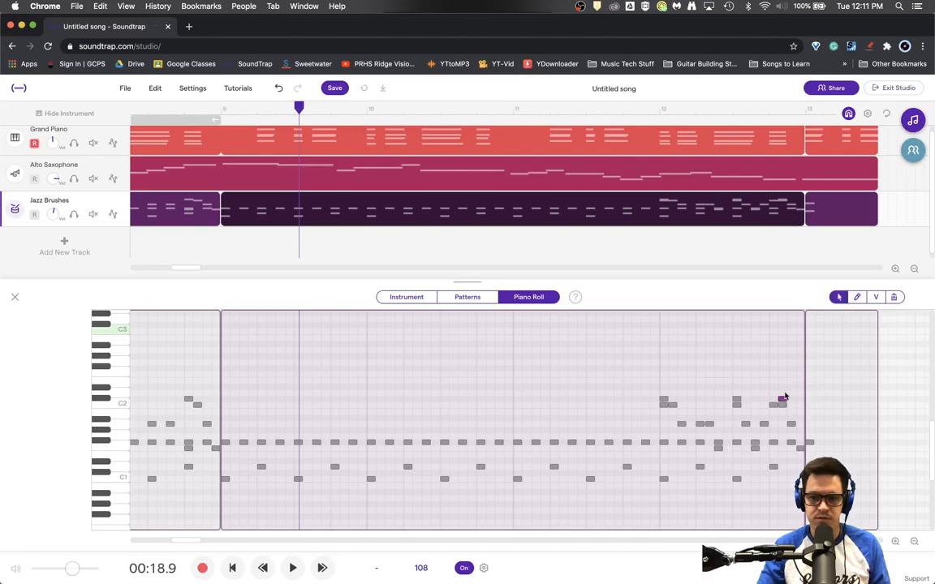
mouse_move(786, 399)
left_mouse_down()
mouse_move(796, 399)
mouse_move(789, 401)
left_mouse_up()
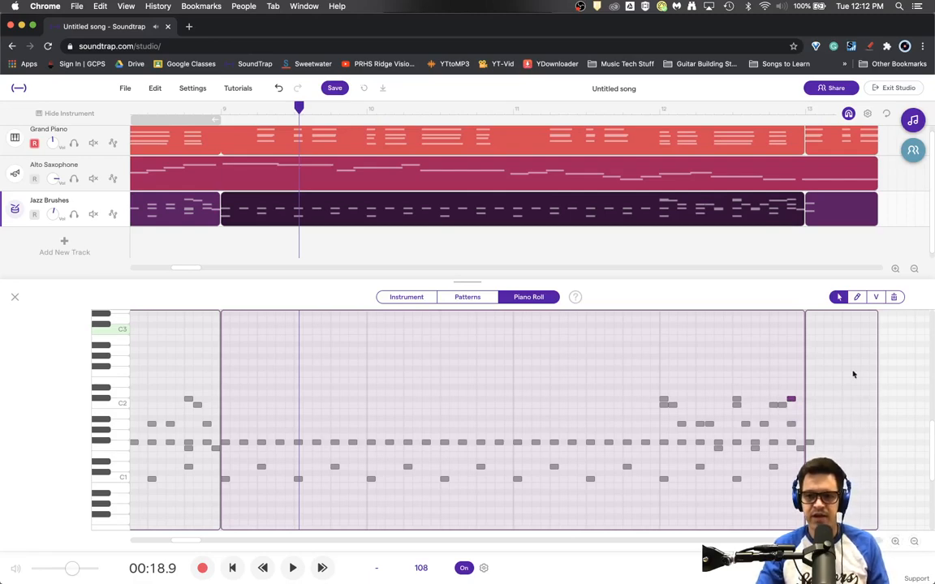
left_click(856, 297)
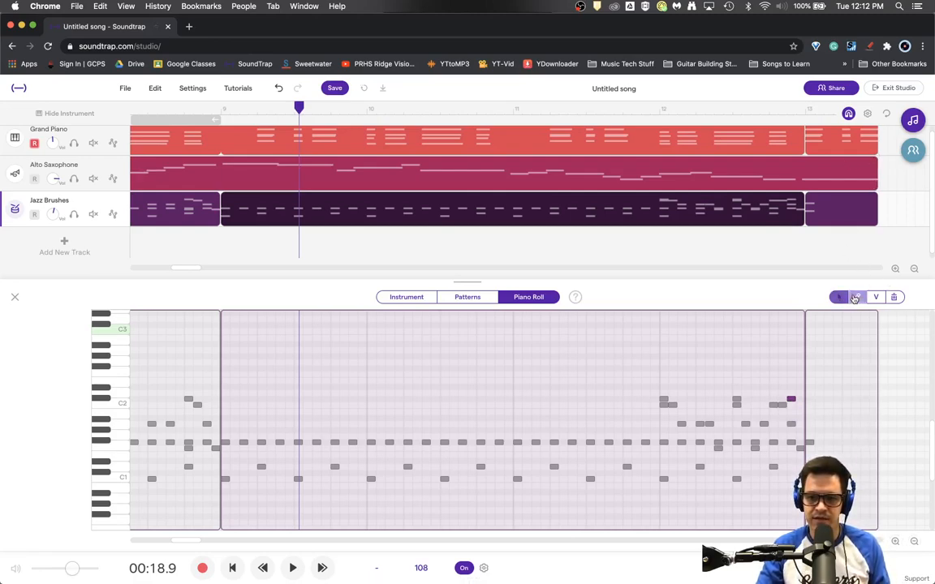
In measure 13 of the drum piano roll, draw Gb1, F1 and C1 hits together on beat 2 and on beat 2's third sixteenth
left_click(848, 441)
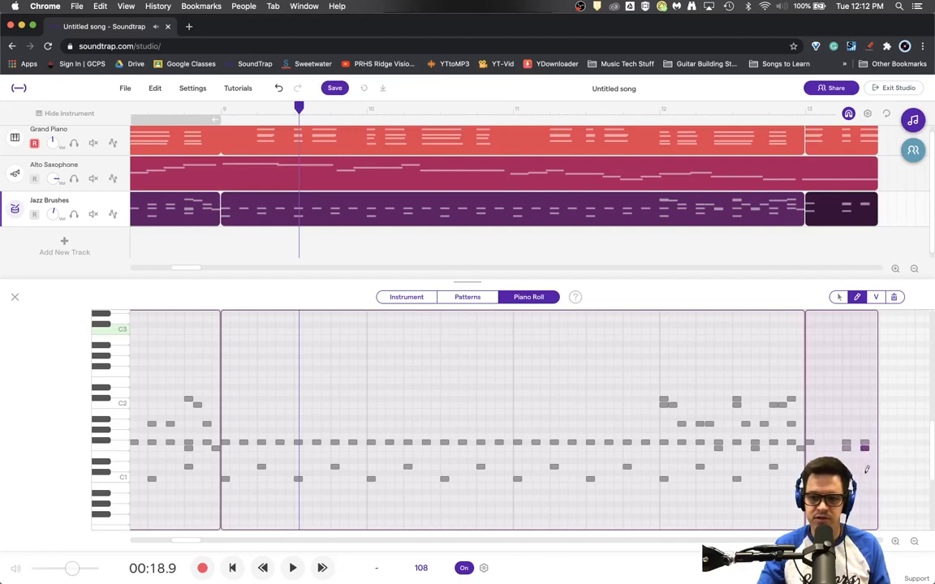
left_click(865, 479)
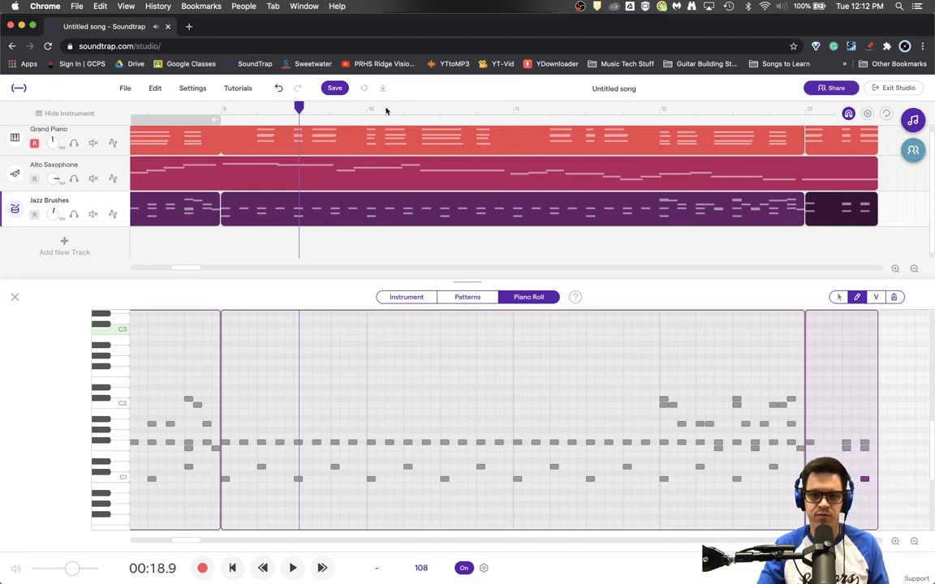
Play the song from measure 10 through its ending in measure 13 to hear the drum fill, and stop playback
left_click(366, 115)
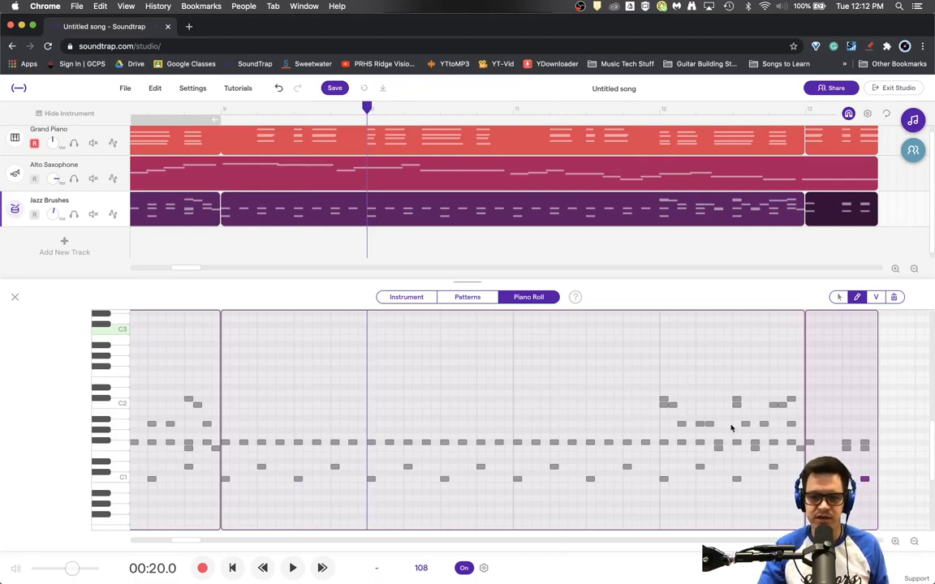
key("space")
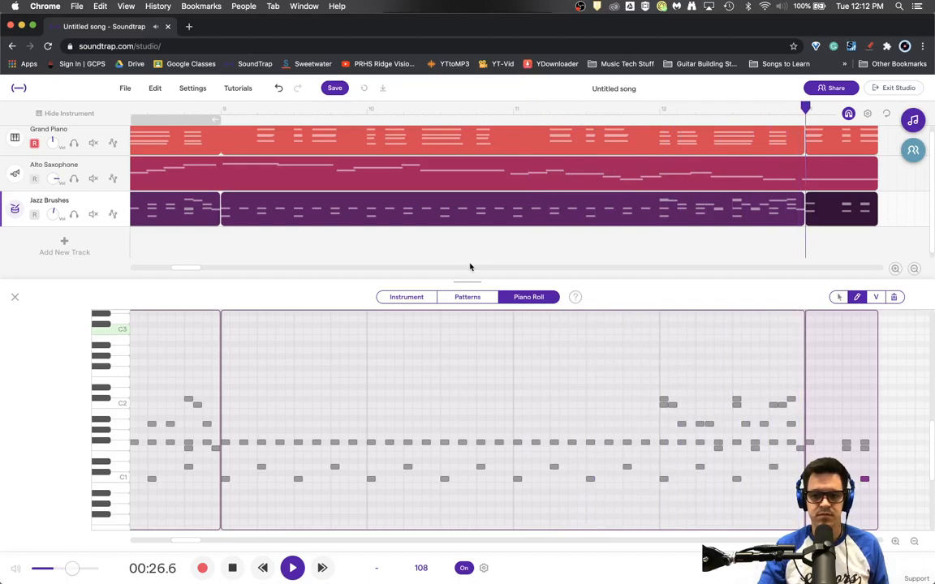
key("space")
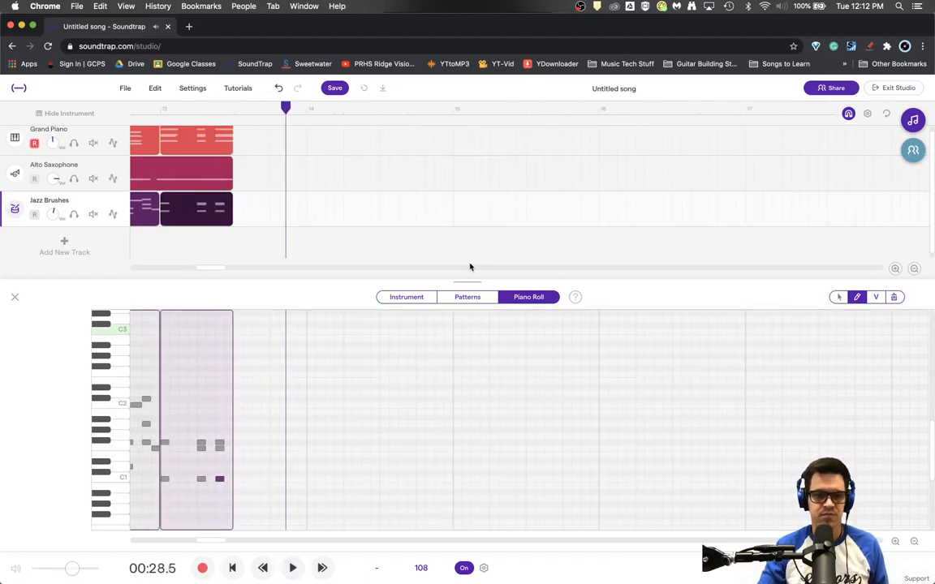
View the final Jazz Brushes region in the pattern grid and return to its piano roll
left_click_drag(220, 542, 209, 543)
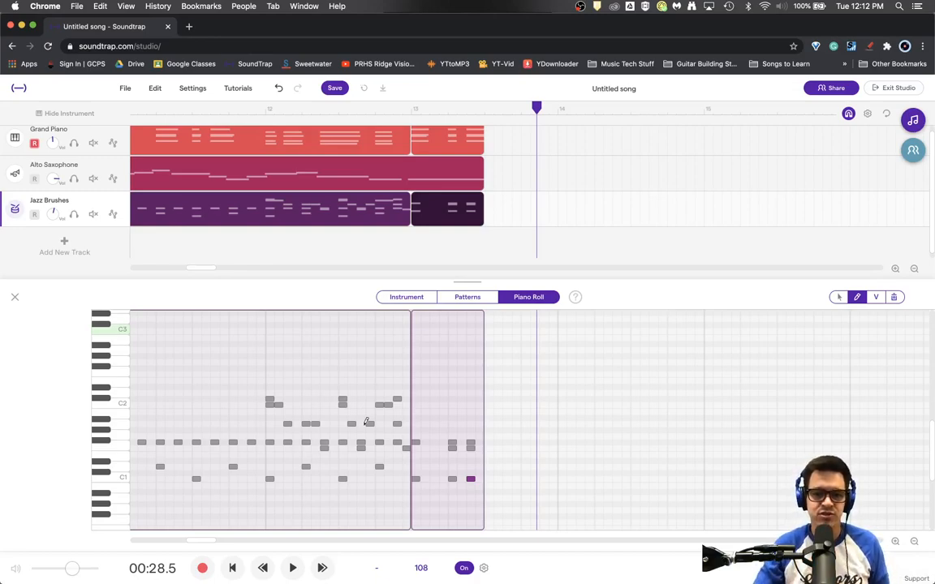
left_click(464, 297)
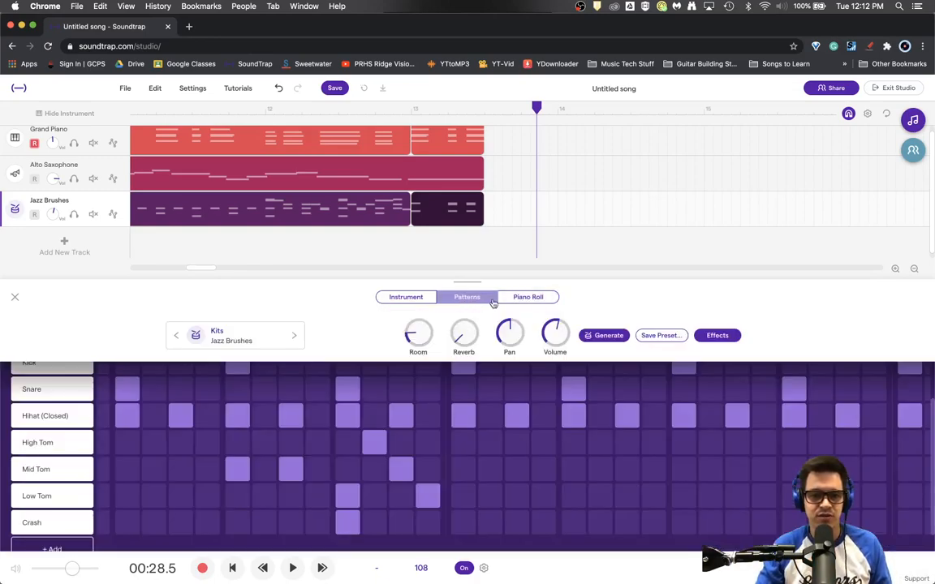
left_click(516, 297)
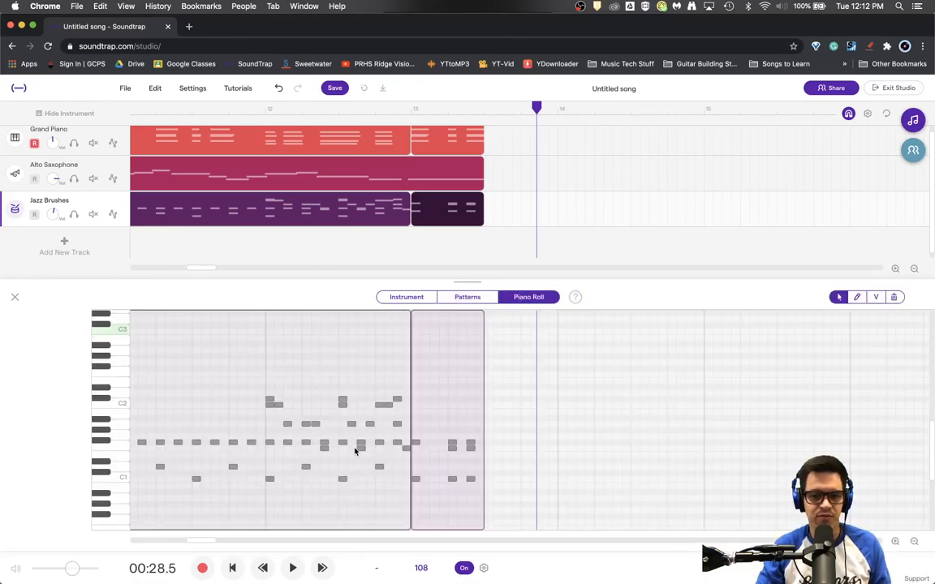